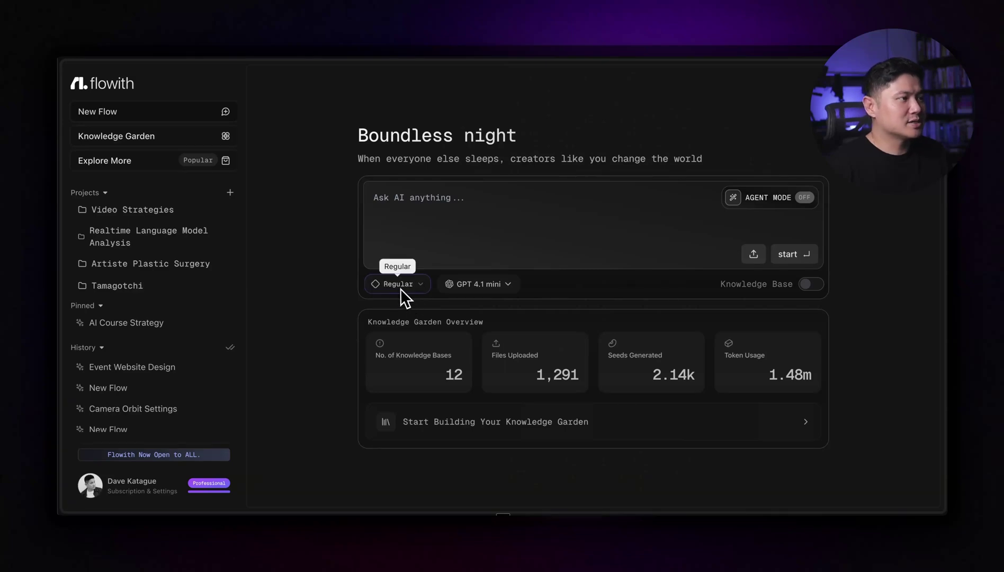
Browse the list of available AI models, then close it without changing the model
click(500, 286)
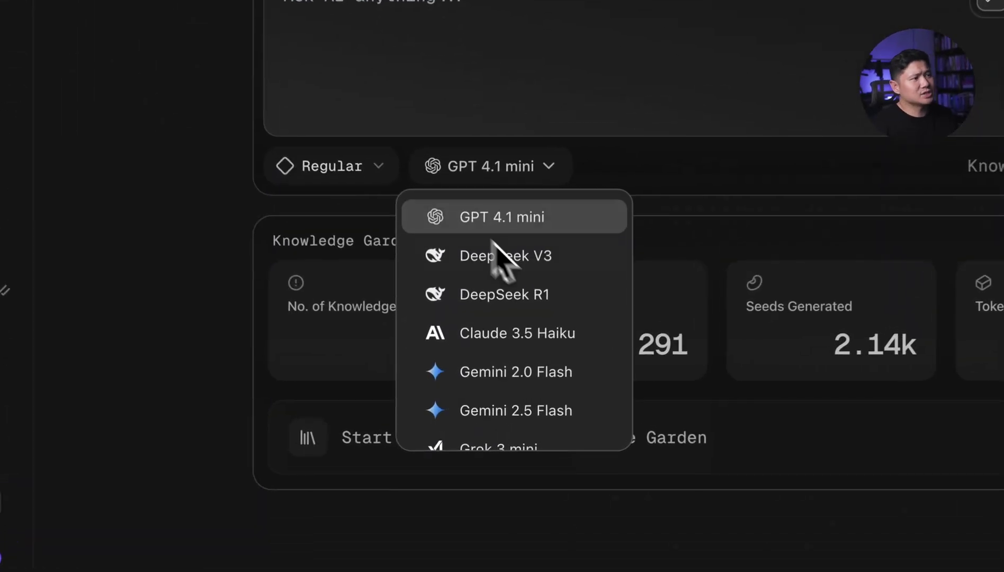
scroll(501, 369, down, 5)
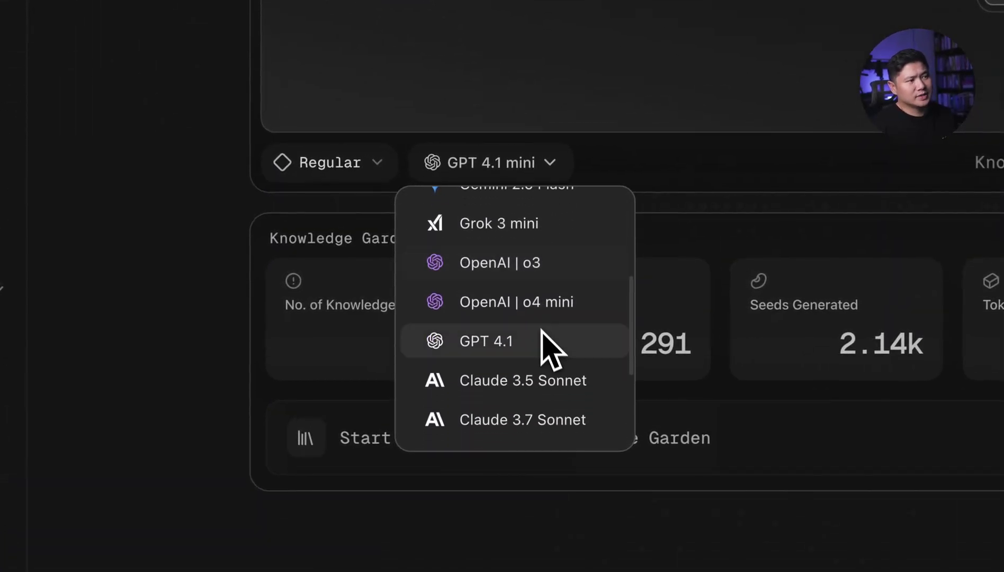
scroll(545, 352, down, 3)
scroll(545, 353, up, 8)
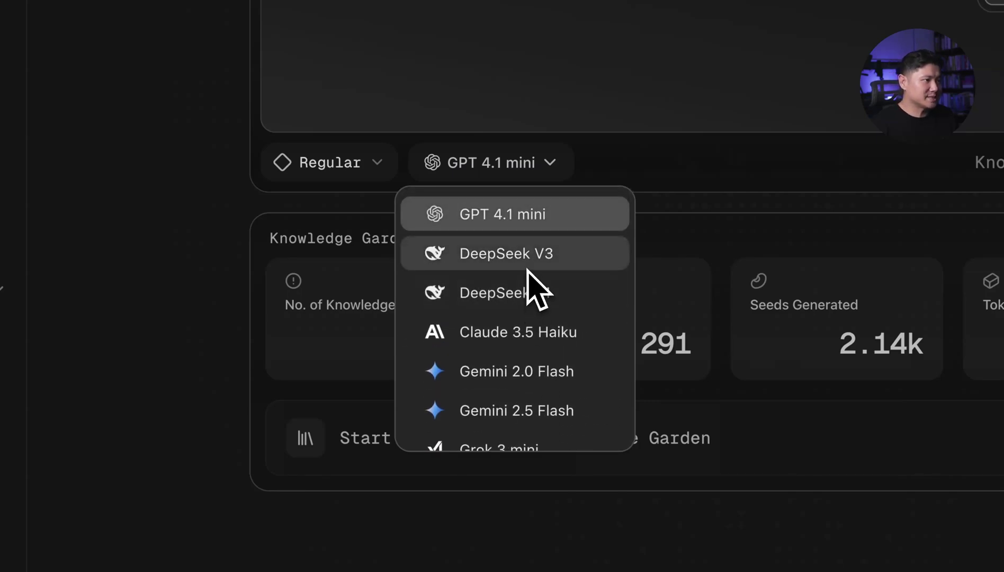
scroll(531, 348, down, 3)
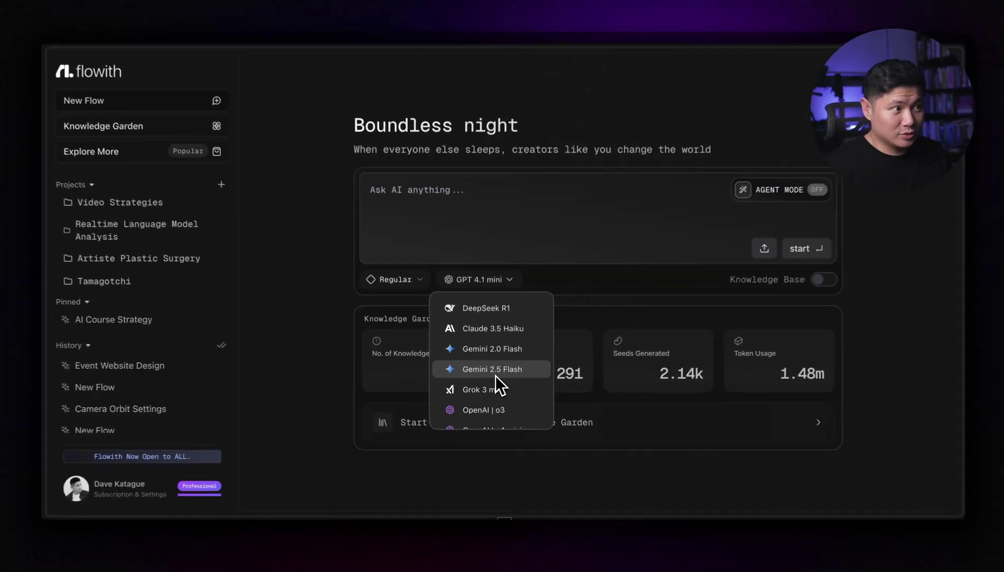
scroll(543, 334, down, 3)
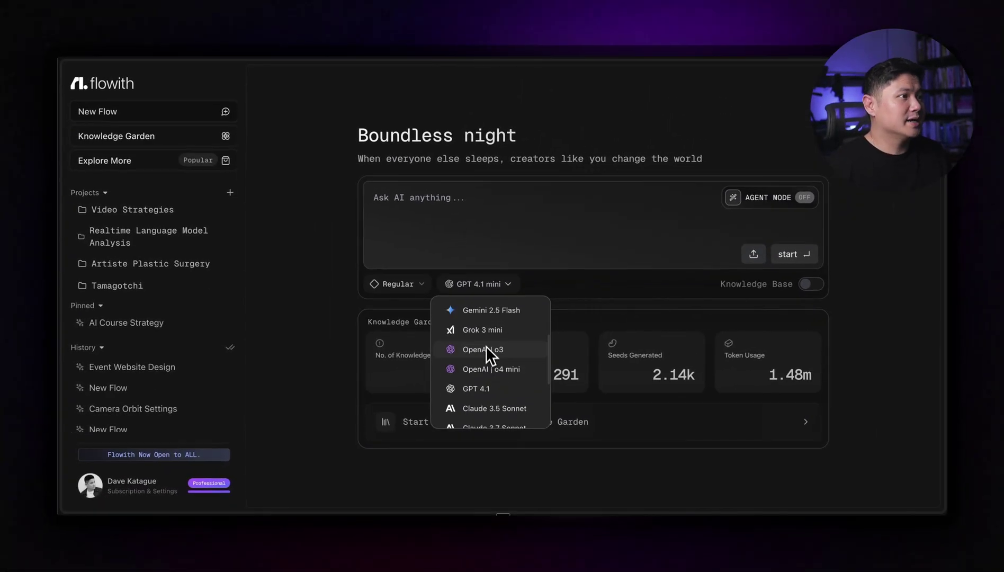
scroll(496, 371, down, 3)
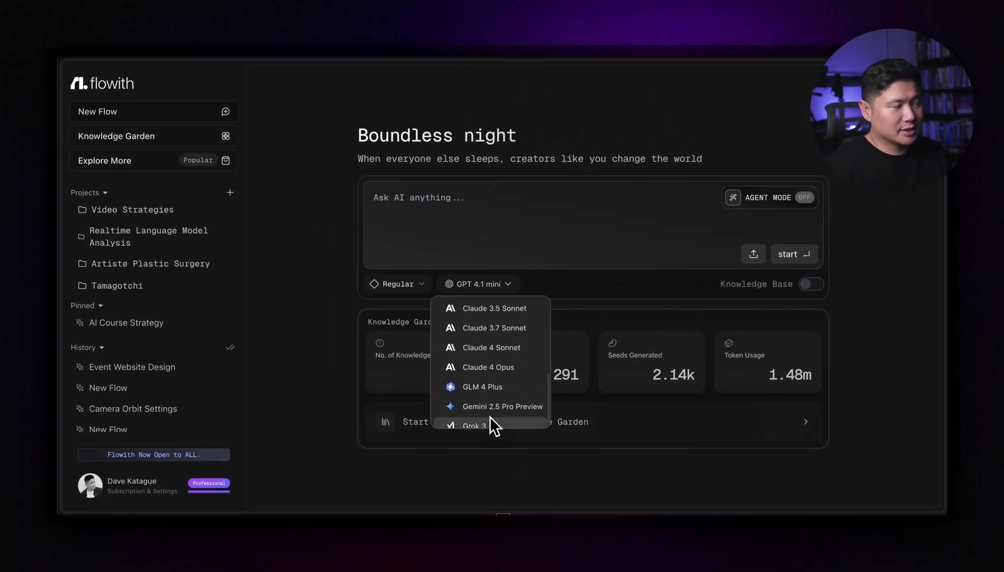
scroll(490, 392, up, 3)
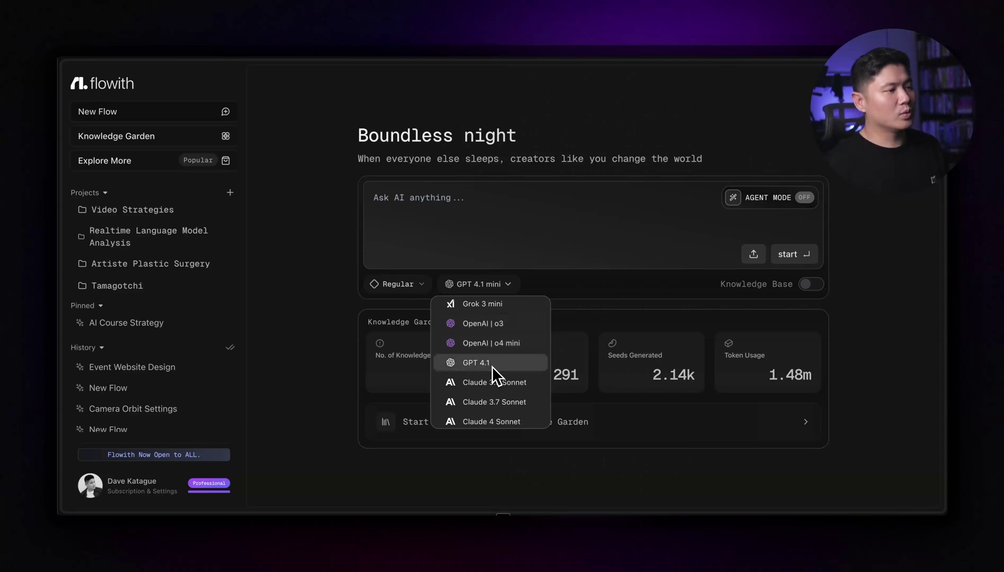
scroll(492, 367, down, 2)
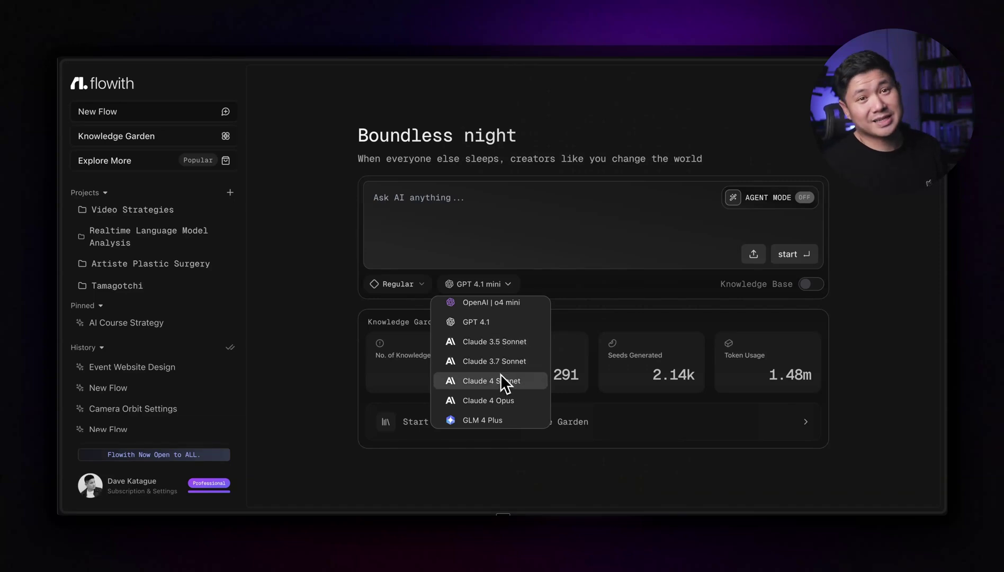
scroll(494, 384, down, 2)
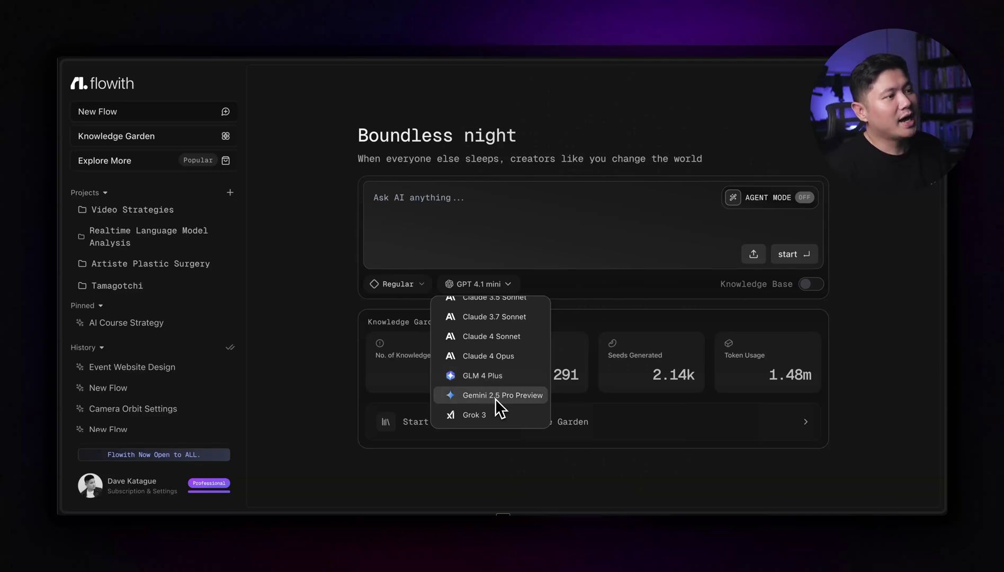
scroll(498, 399, up, 5)
scroll(500, 395, down, 5)
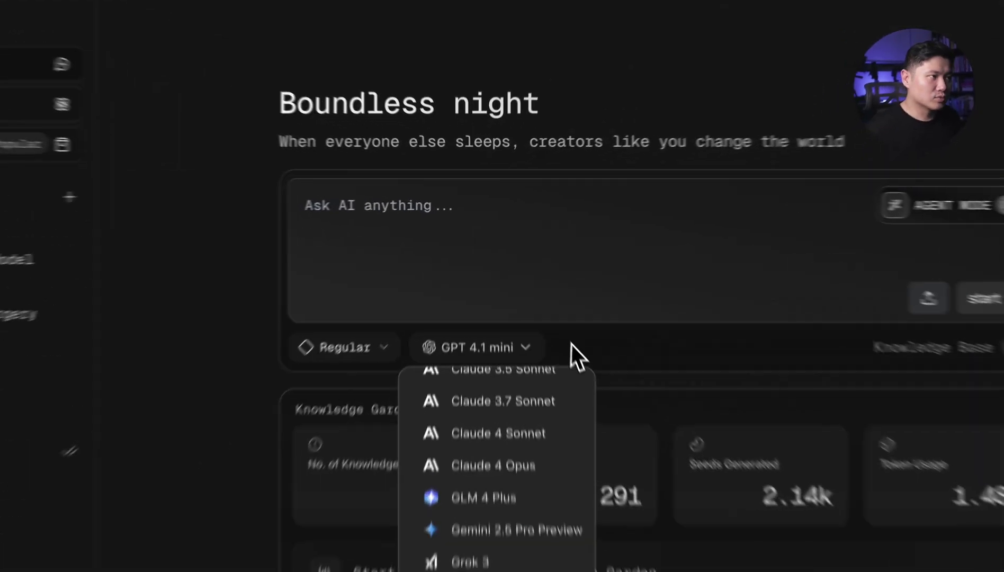
click(532, 288)
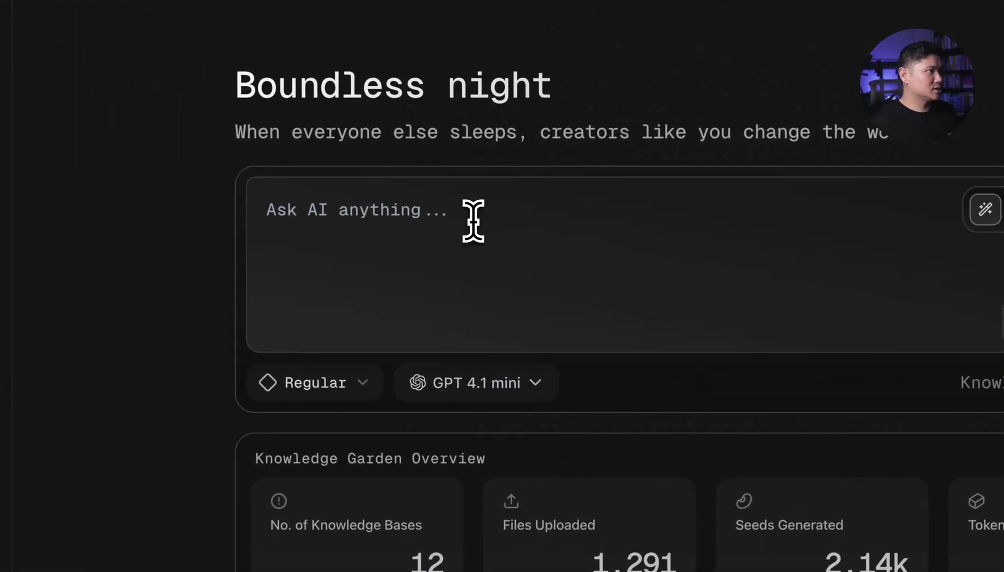
Ask 'When did Flowith Neo come out?' in Online Search mode using Gemini 2.5 Flash
text(When did Flowith Neo come out?)
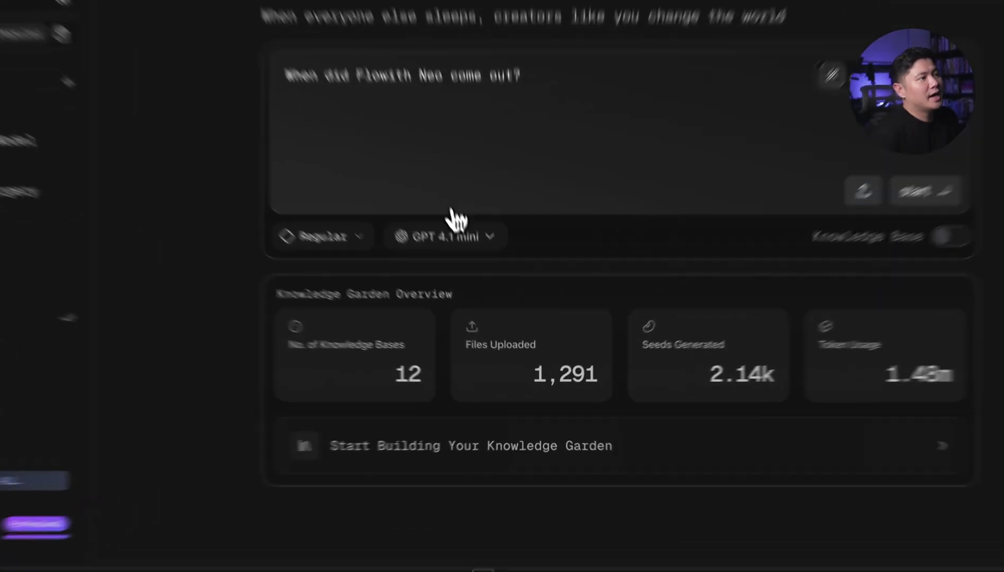
click(478, 294)
scroll(500, 387, down, 3)
scroll(433, 344, down, 3)
scroll(433, 289, down, 1)
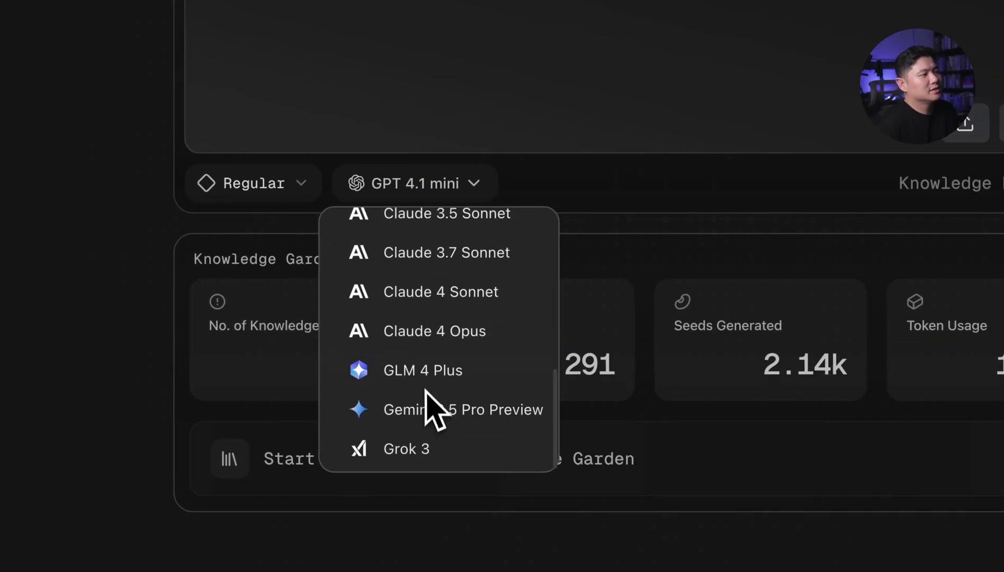
click(426, 445)
click(298, 188)
click(432, 301)
click(501, 175)
scroll(511, 386, down, 2)
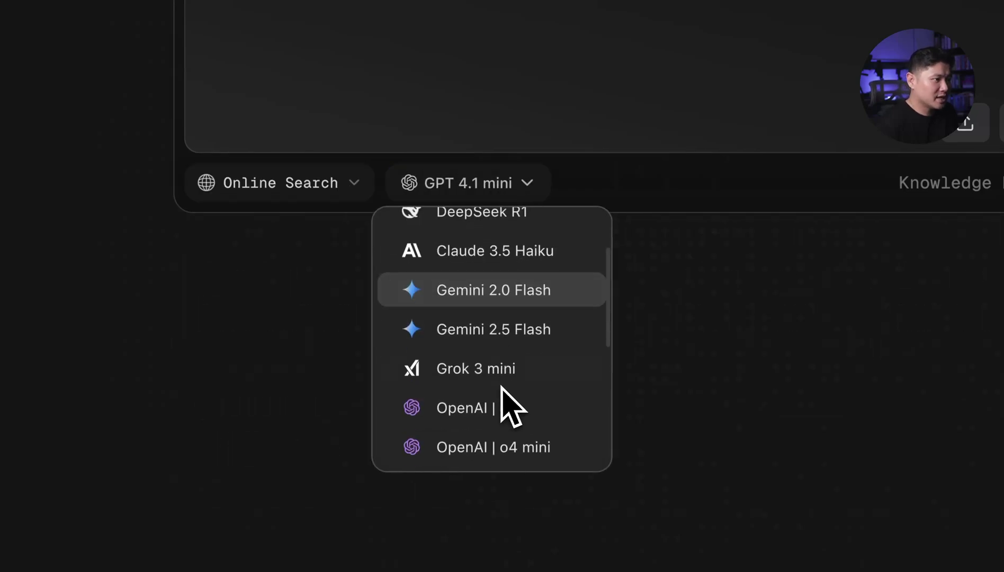
click(481, 332)
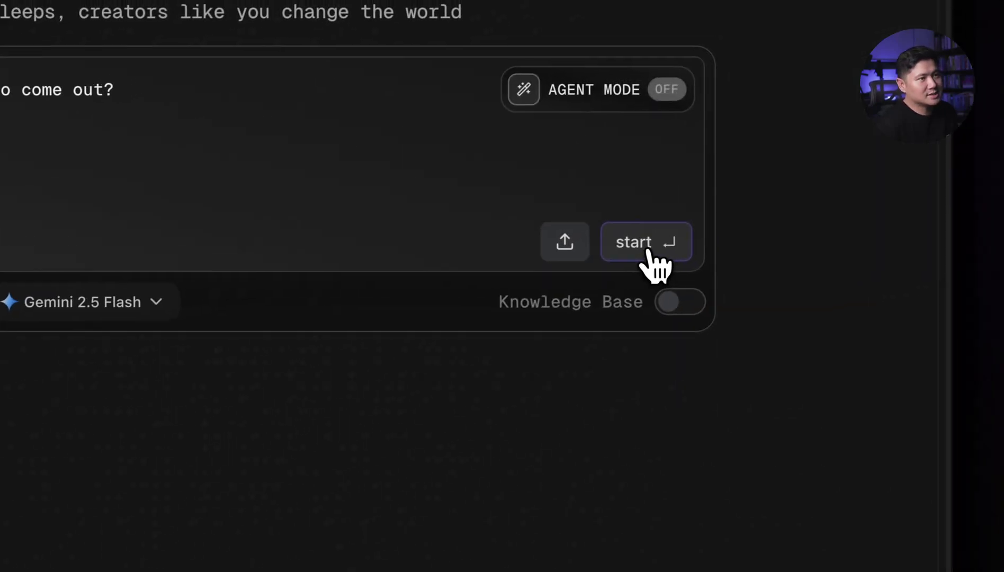
click(679, 243)
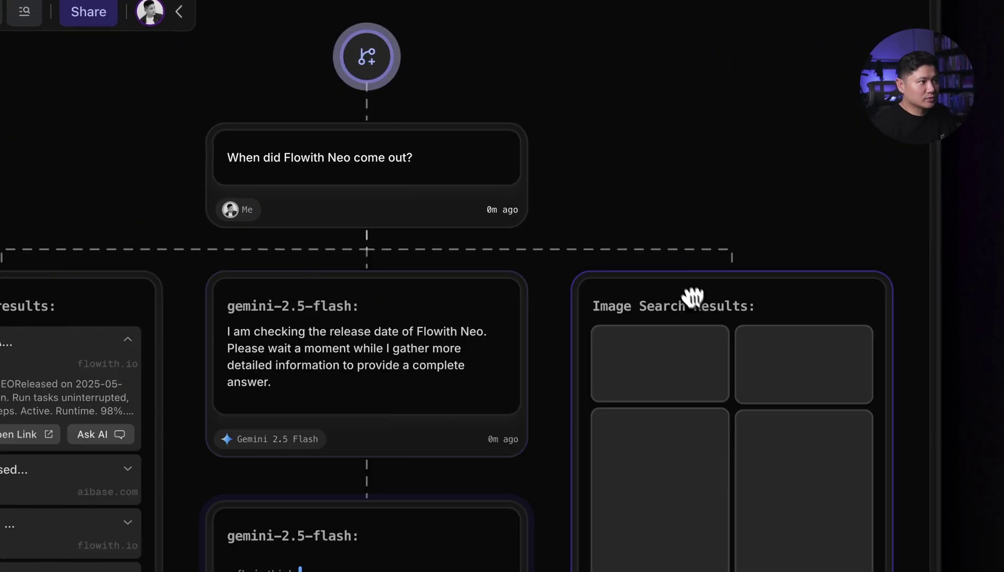
Pan the canvas to read the search results, the Gemini answer and its source card
drag(588, 203, 621, 113)
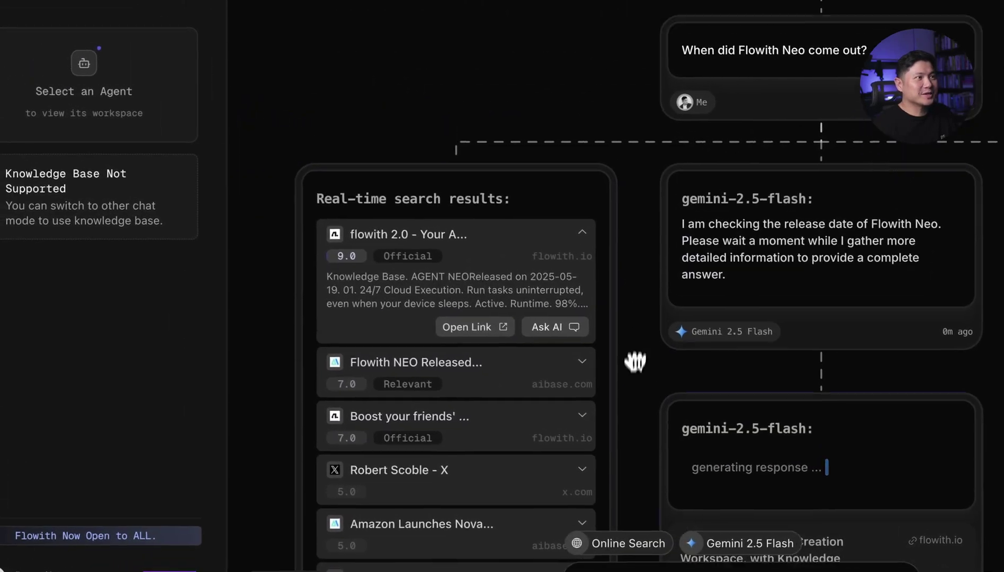
drag(636, 362, 634, 331)
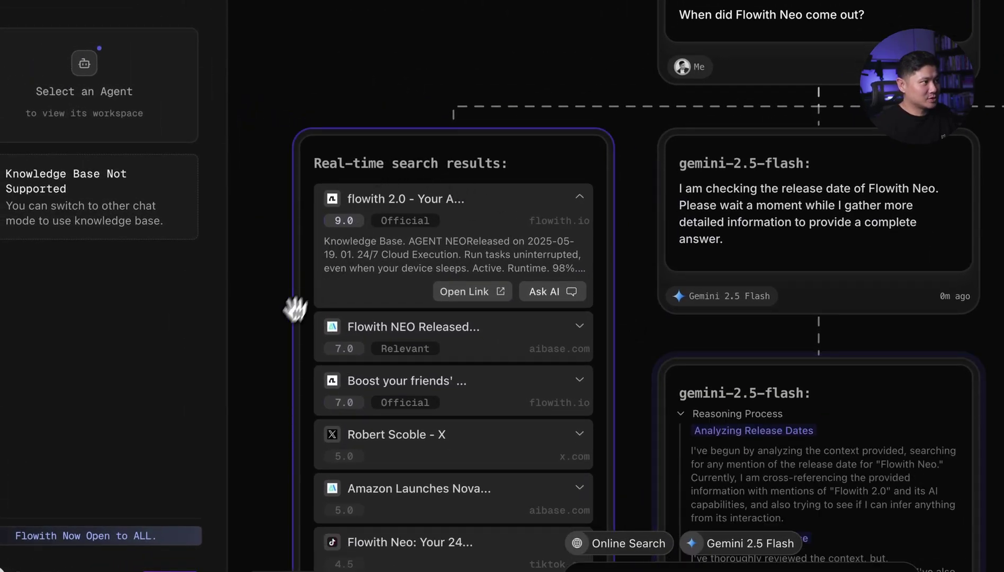
drag(287, 314, 302, 260)
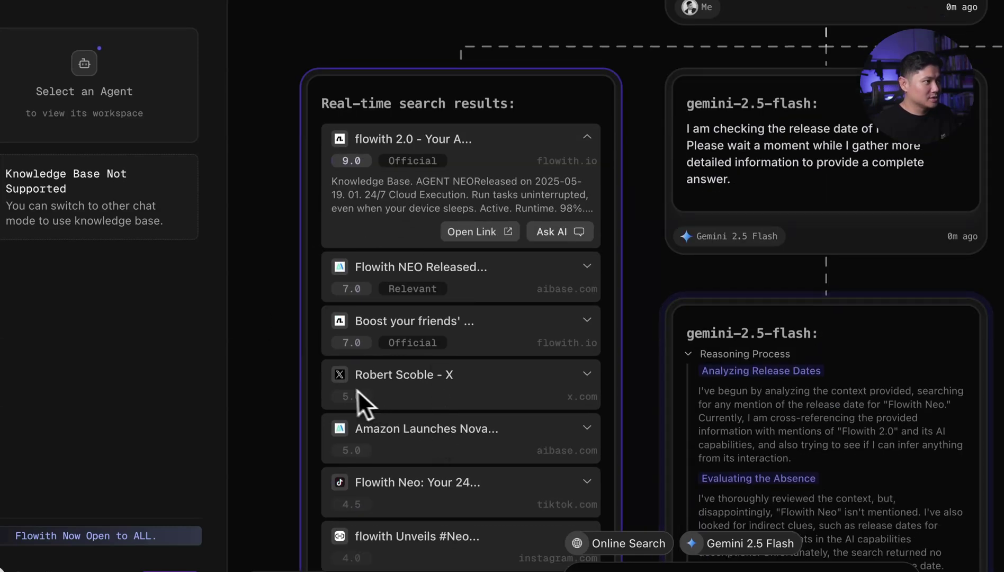
scroll(263, 358, down, 5)
drag(286, 431, 286, 259)
scroll(286, 259, up, 10)
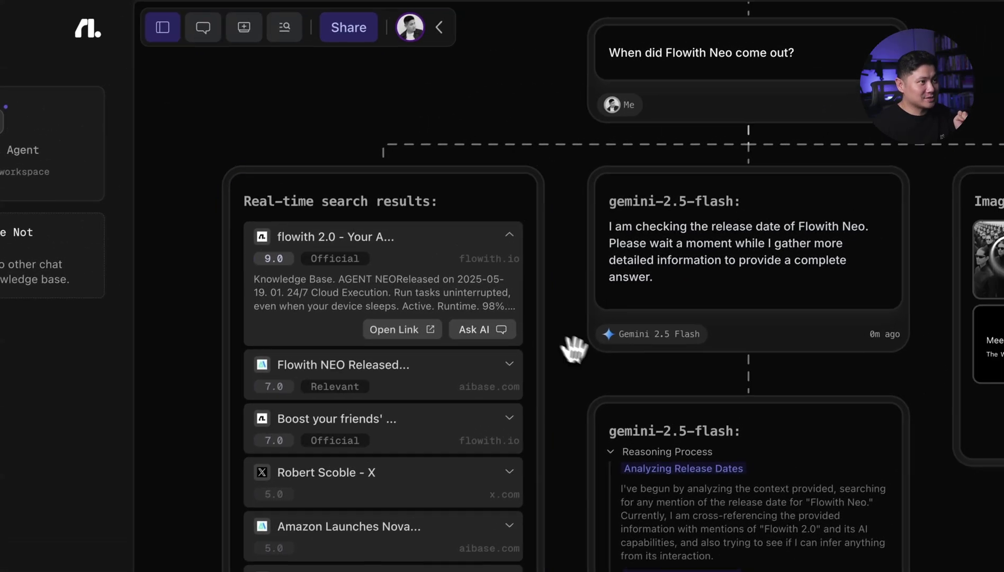
drag(572, 348, 493, 314)
Select the Gemini answer node, scroll through it, then recentre on the question node
click(522, 253)
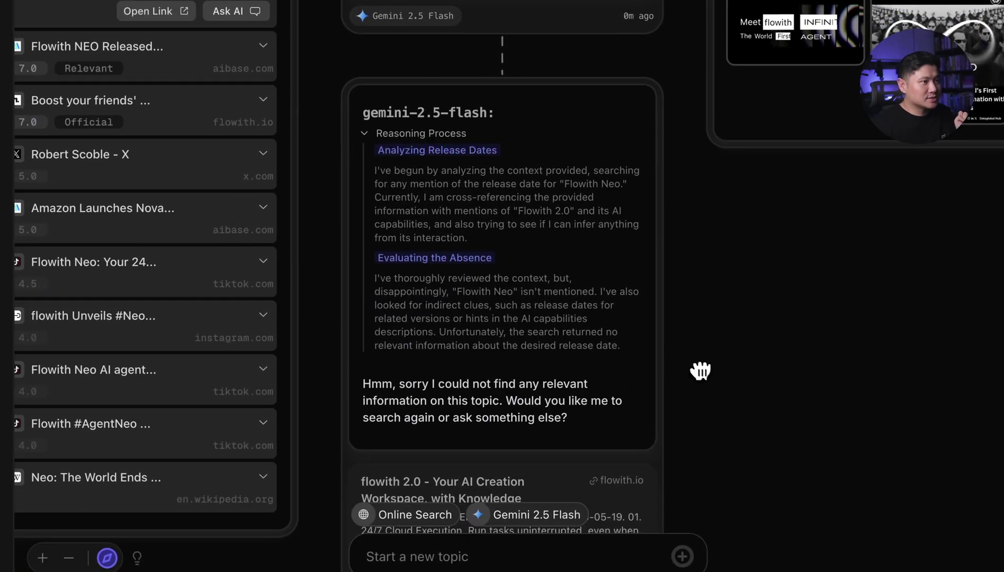
click(577, 272)
scroll(686, 386, down, 8)
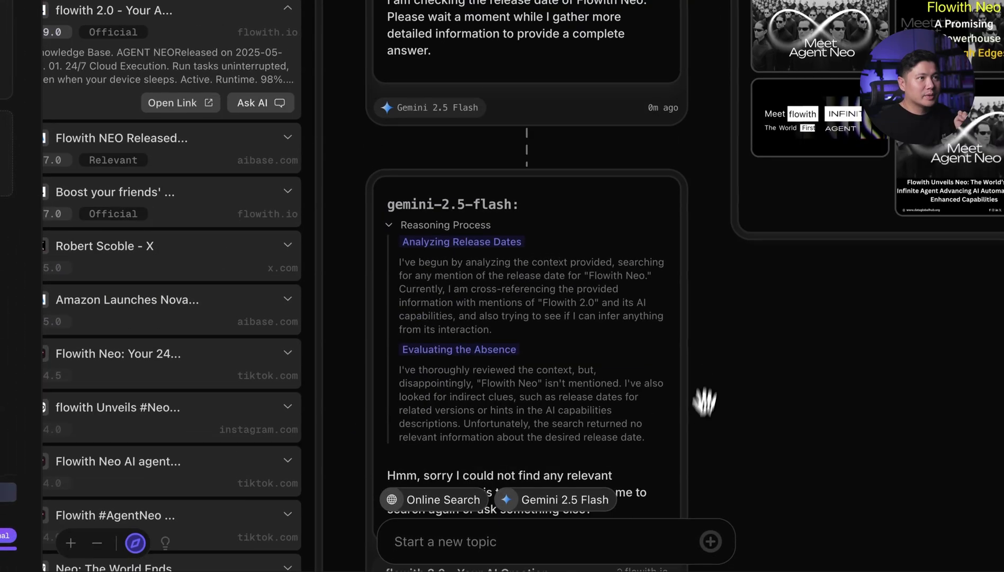
scroll(707, 377, up, 3)
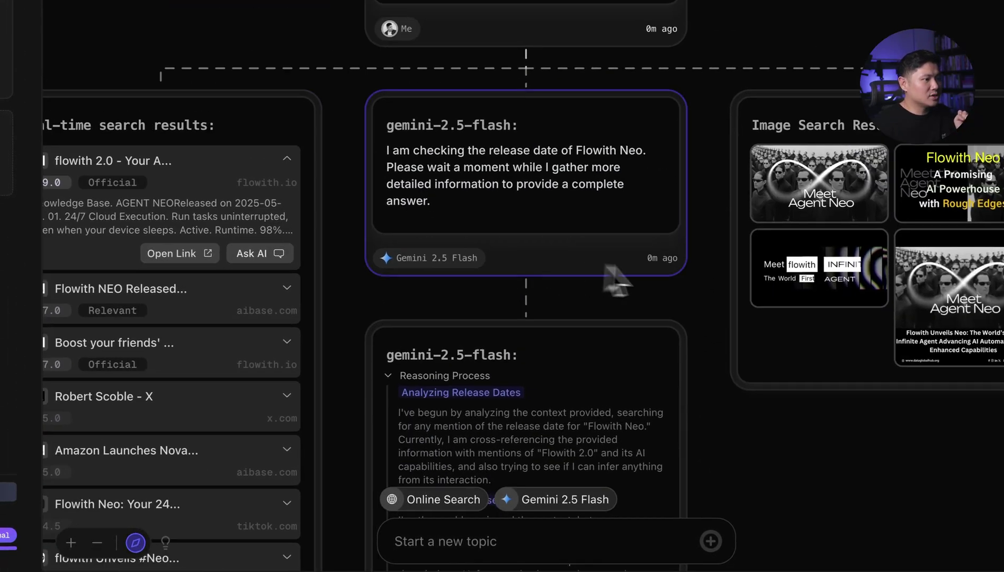
scroll(715, 371, down, 4)
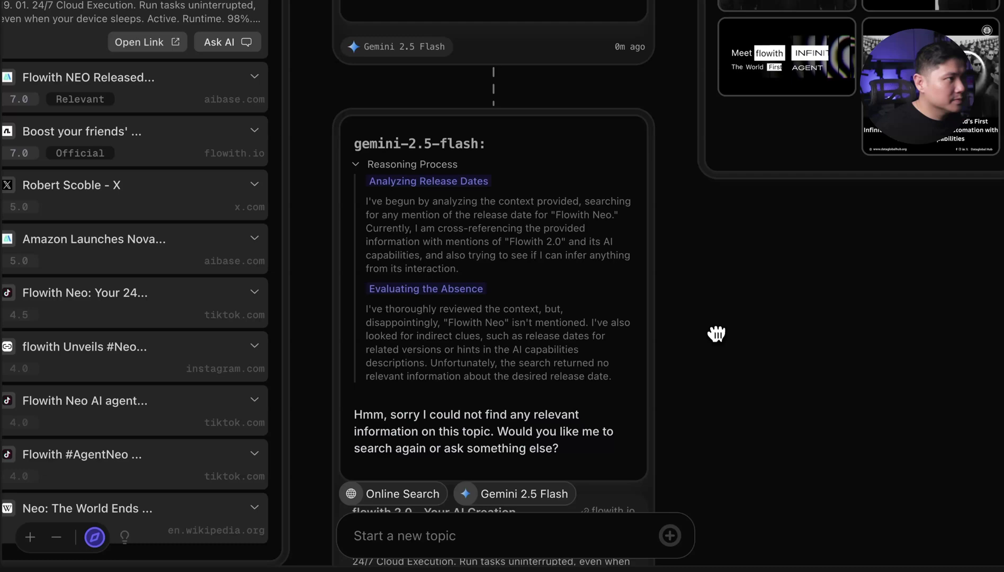
scroll(716, 333, down, 3)
scroll(708, 318, down, 2)
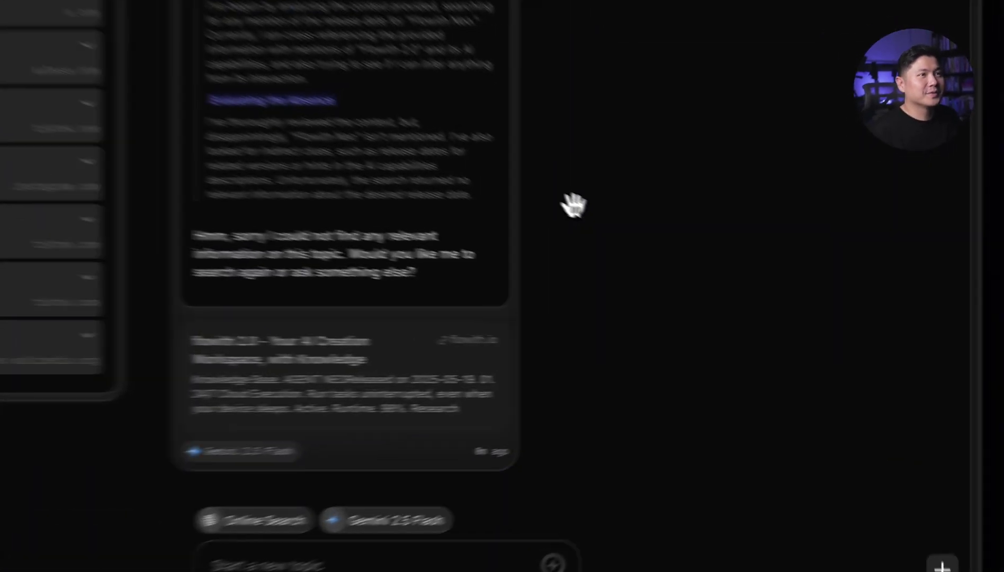
scroll(695, 266, up, 4)
scroll(544, 359, up, 5)
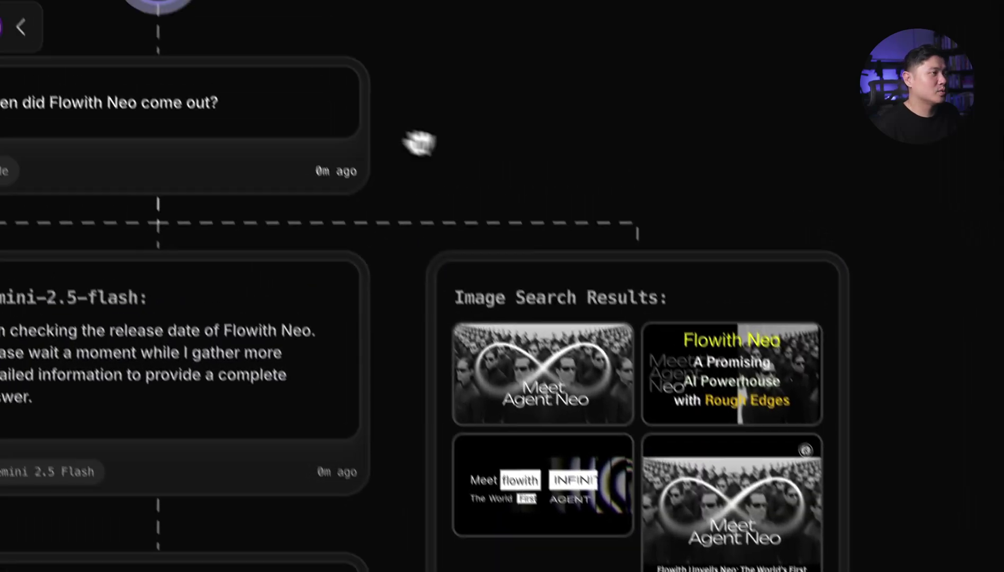
drag(417, 142, 600, 243)
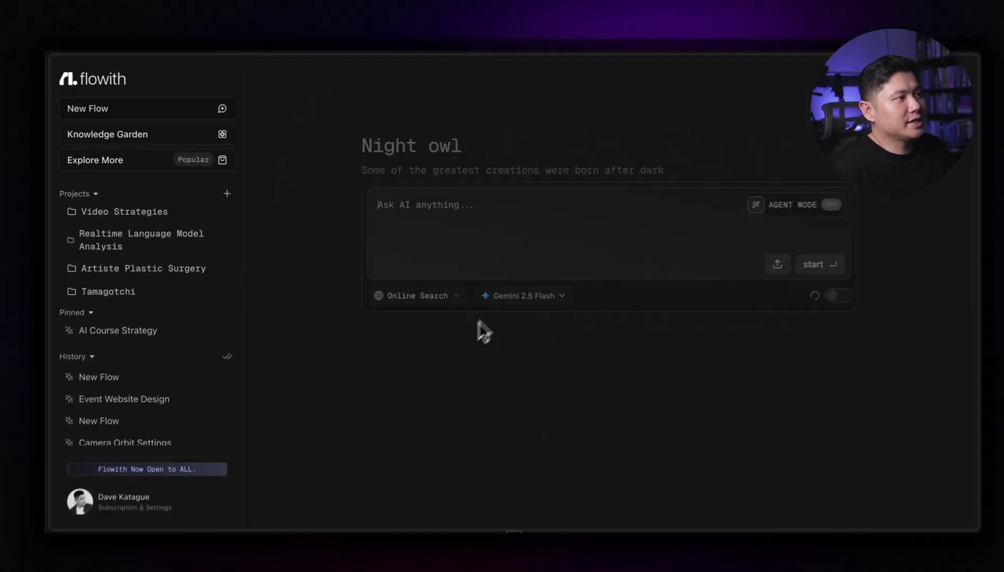
Switch the chat mode to Regular
click(508, 285)
click(433, 286)
click(433, 286)
click(426, 328)
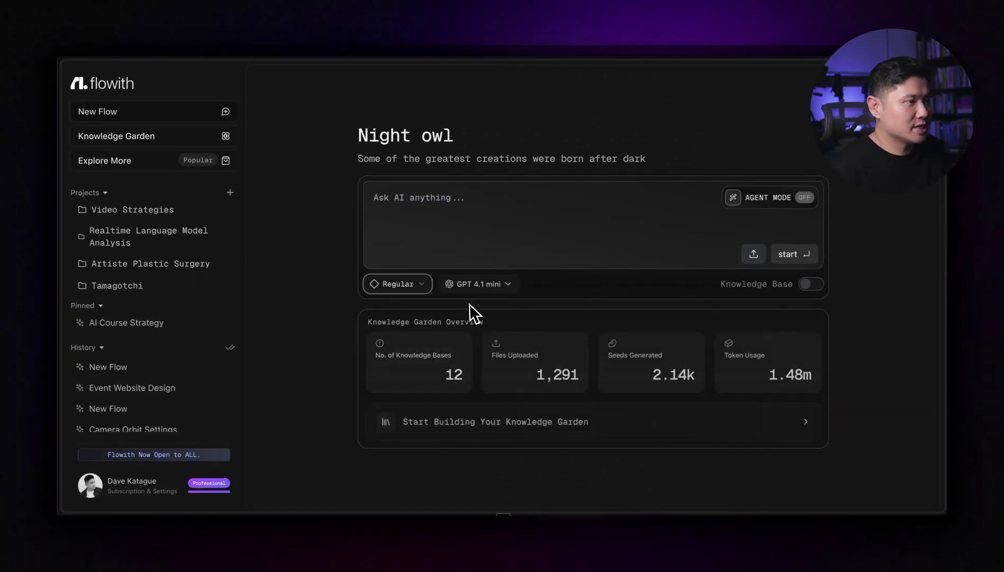
Switch to Image/Video mode and browse its models, keeping Gemini 2.0 Flash Exp
click(430, 289)
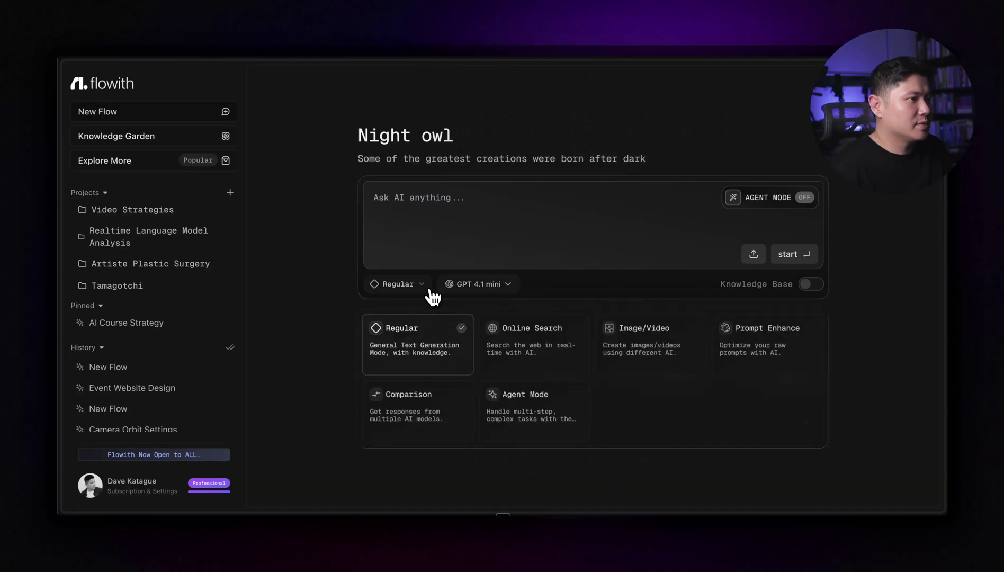
click(635, 351)
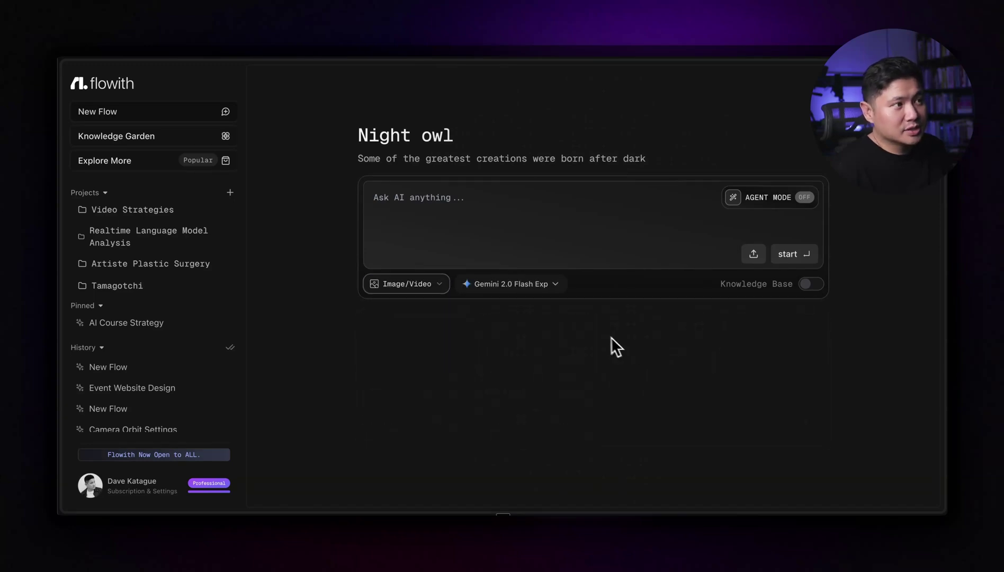
click(552, 288)
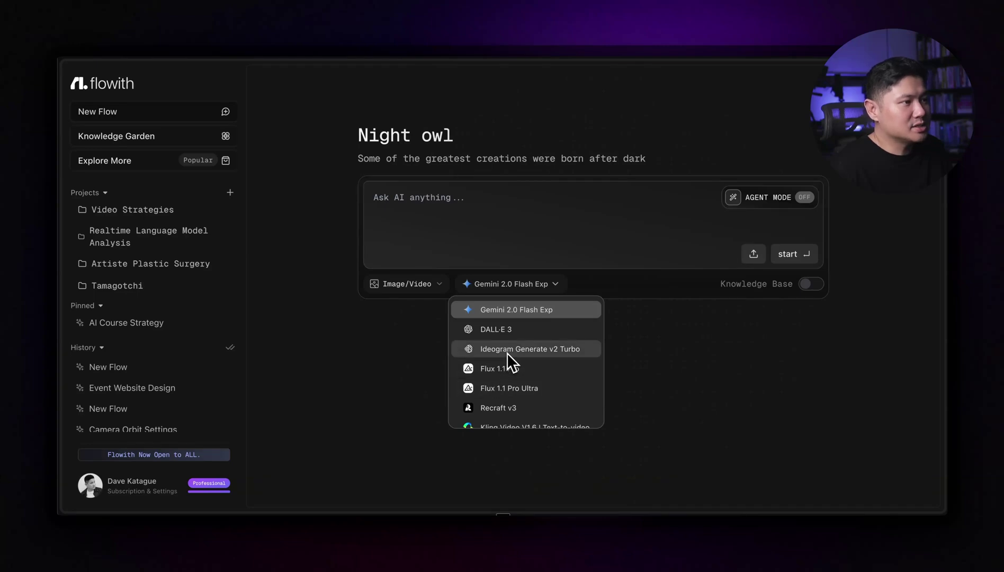
scroll(511, 366, down, 1)
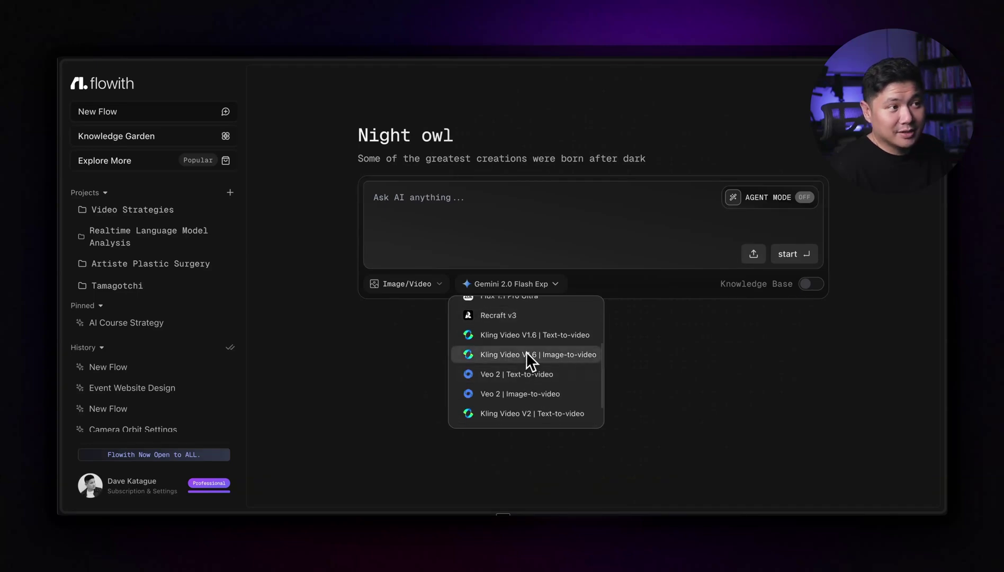
scroll(519, 392, down, 2)
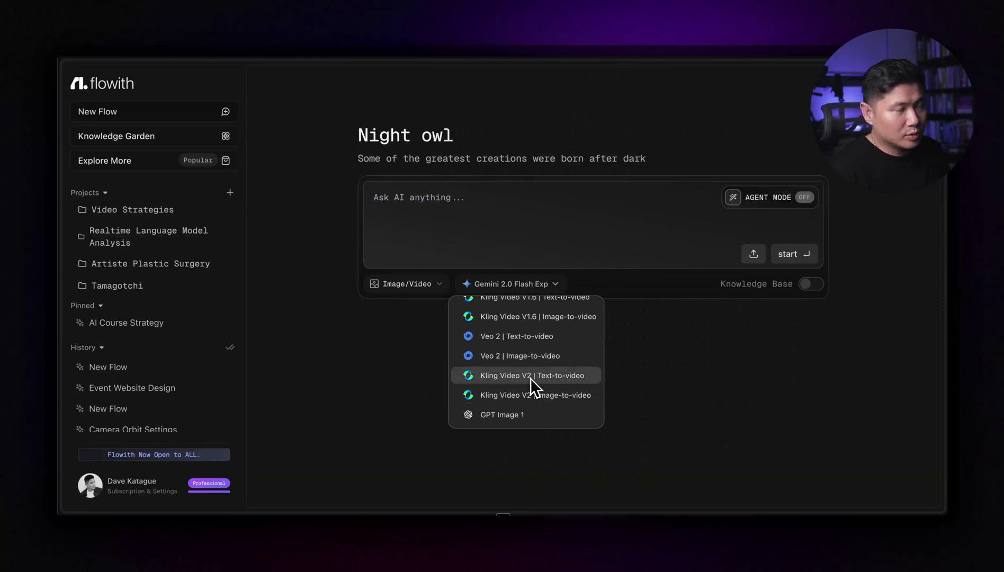
scroll(517, 419, up, 1)
scroll(518, 419, down, 1)
scroll(518, 416, up, 5)
scroll(512, 374, up, 2)
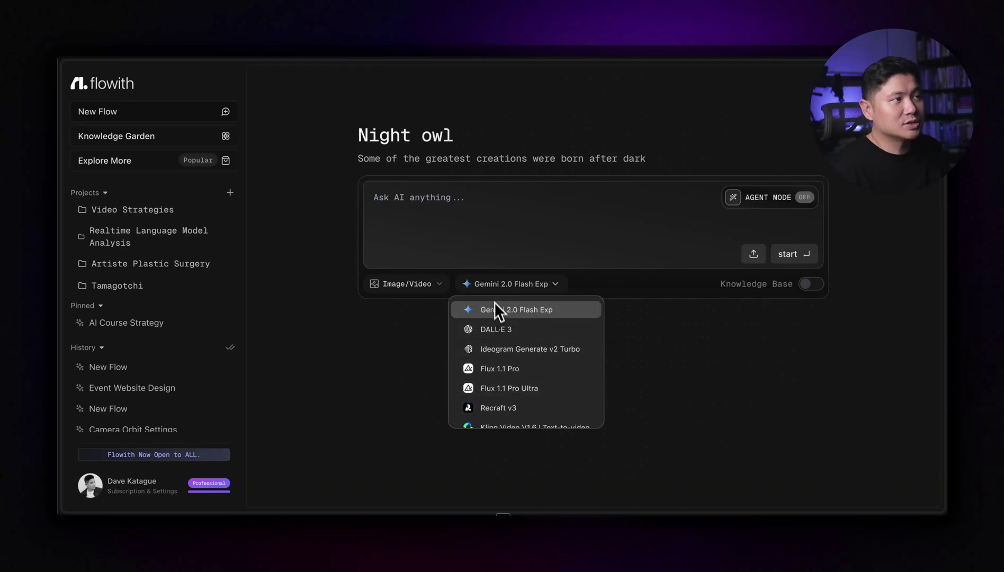
click(488, 231)
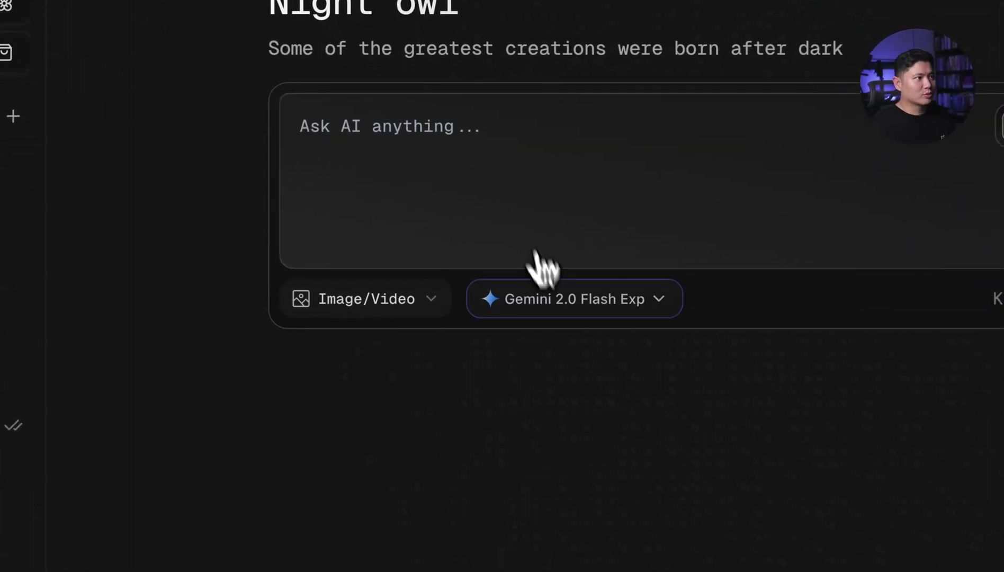
click(508, 287)
click(591, 298)
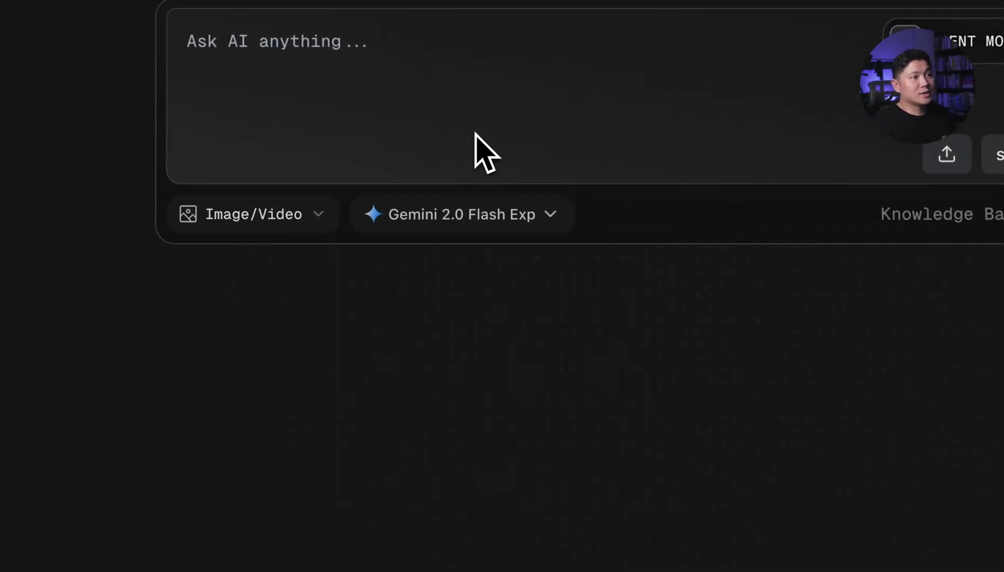
click(332, 227)
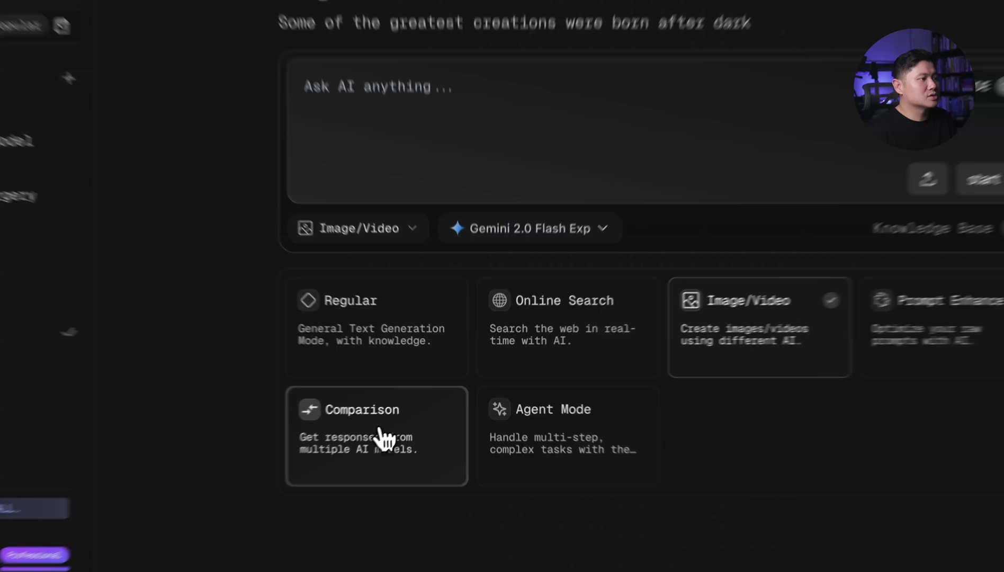
Use Comparison mode with GPT 4.1 mini, DeepSeek V3, Claude 3.5 Haiku and Gemini 2.5 Flash
click(421, 409)
click(518, 289)
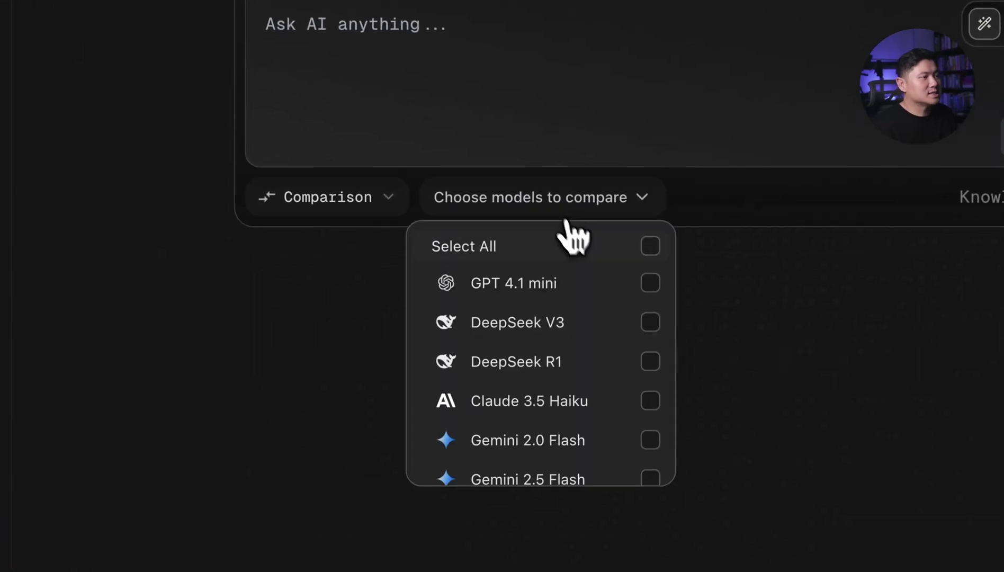
click(651, 282)
click(651, 322)
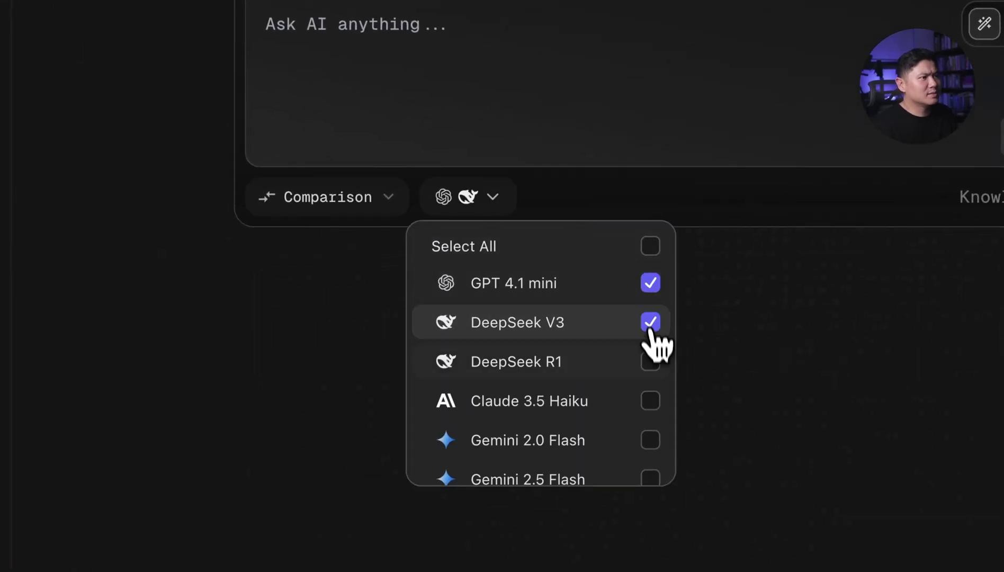
click(650, 401)
scroll(655, 419, down, 1)
click(650, 426)
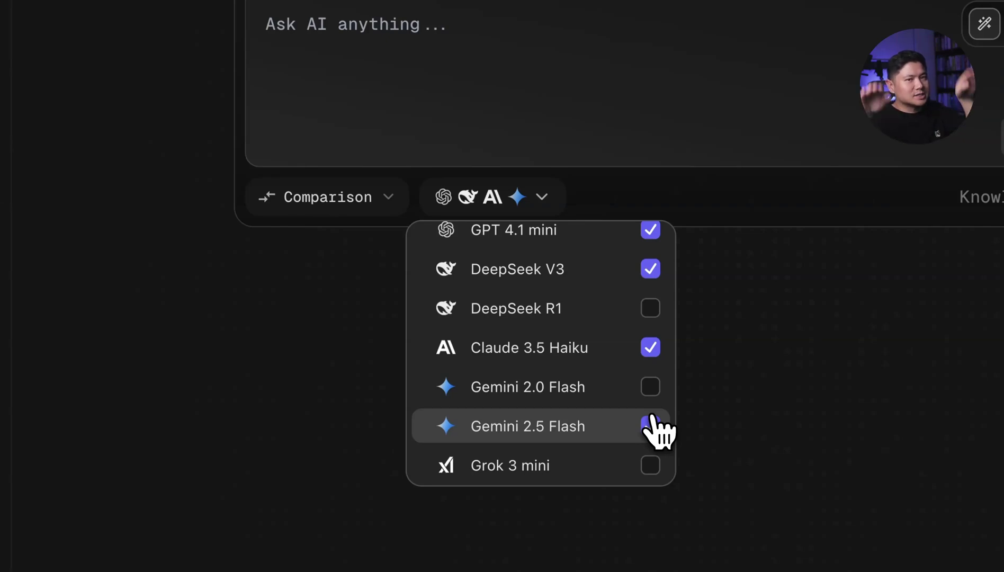
click(563, 186)
Start typing 'What is' in the prompt, then clear it again
click(508, 83)
text(What is the population o)
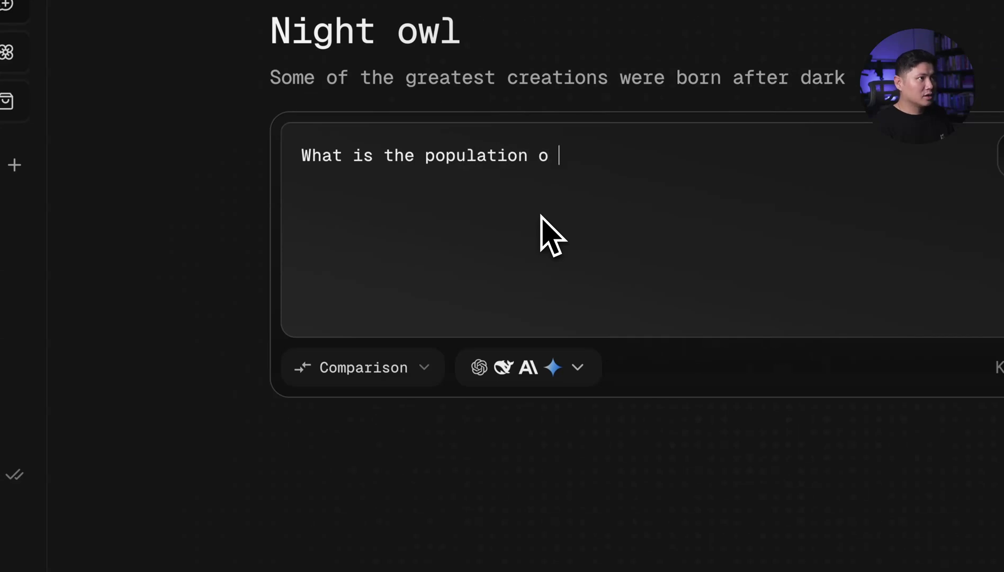
key(ctrl+a)
key(BackSpace)
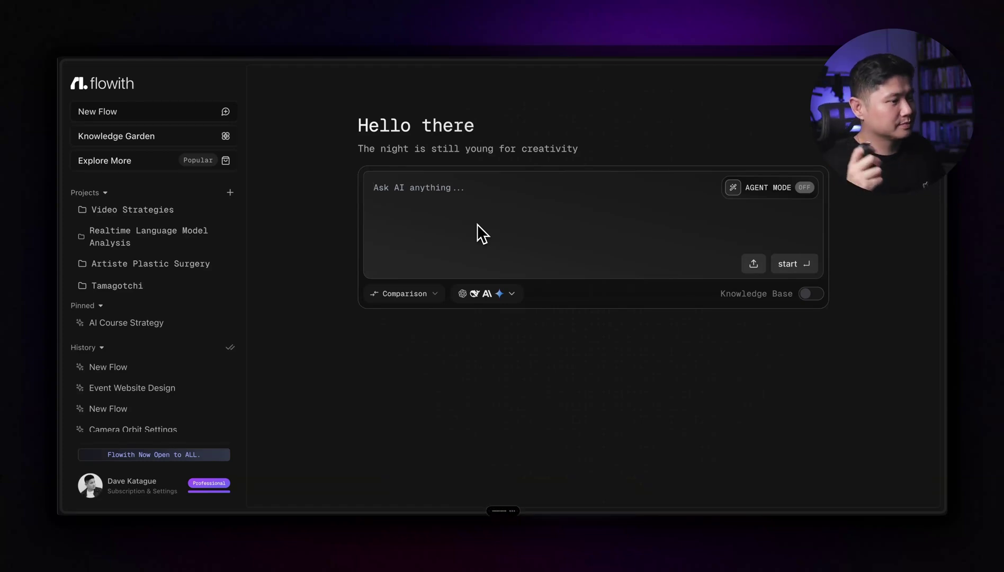
Send the pasted Warsaw population question to all four models and view DeepSeek's answer
text(So, what is the population of Warsaw, Poland?)
key(Return)
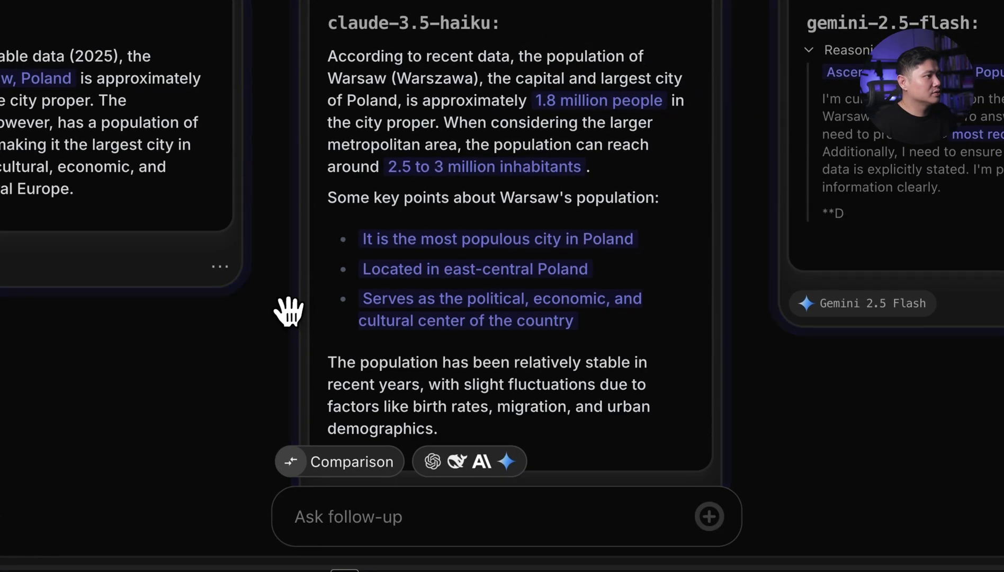
drag(287, 309, 809, 269)
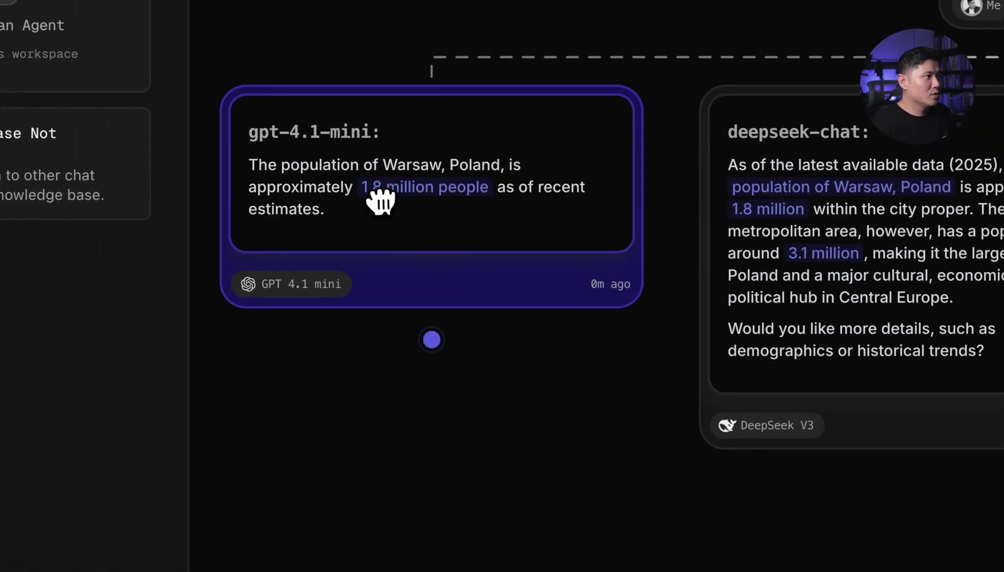
Pan across the Claude and other model answers, recentring on DeepSeek's card
drag(618, 386, 555, 375)
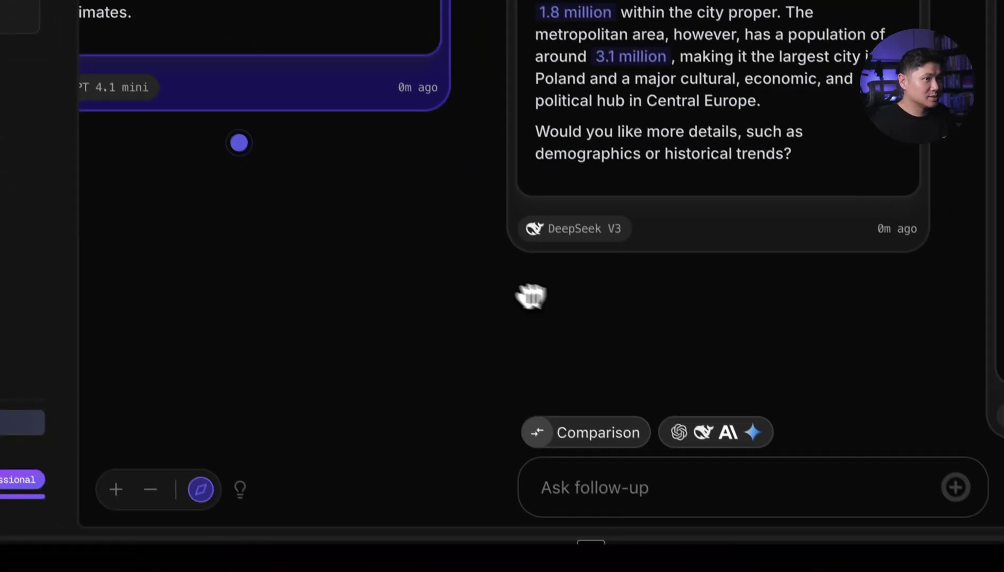
drag(531, 293, 281, 274)
drag(689, 311, 352, 222)
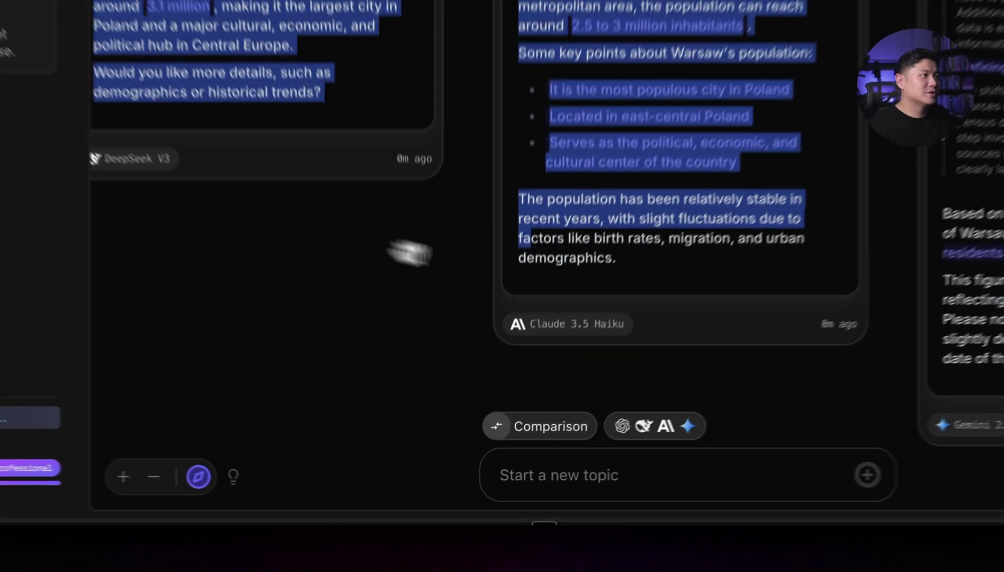
drag(428, 361, 571, 401)
click(599, 427)
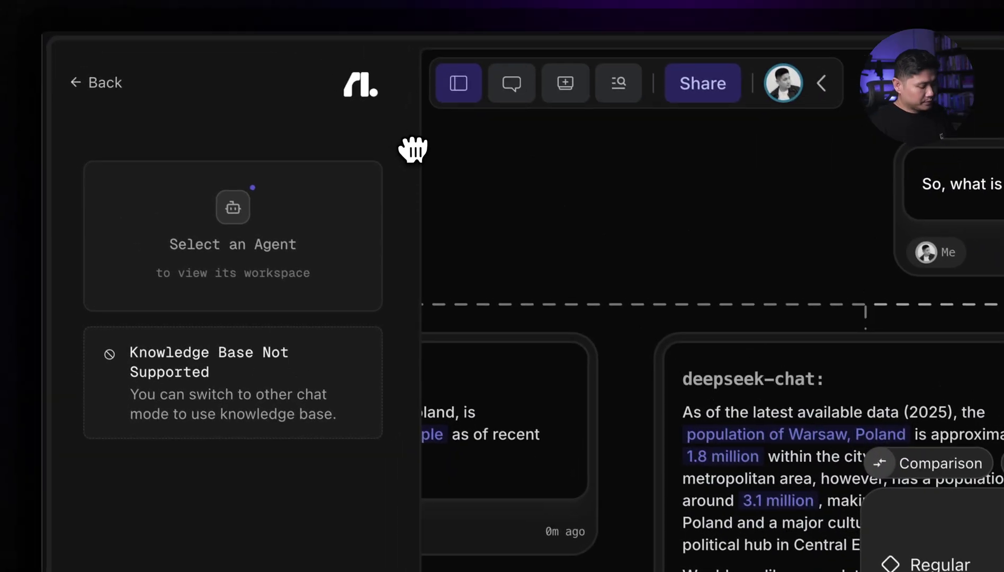
Open a new browser tab with 'agent' typed, then close it to return to Flowith
key(ctrl+t)
text(agent)
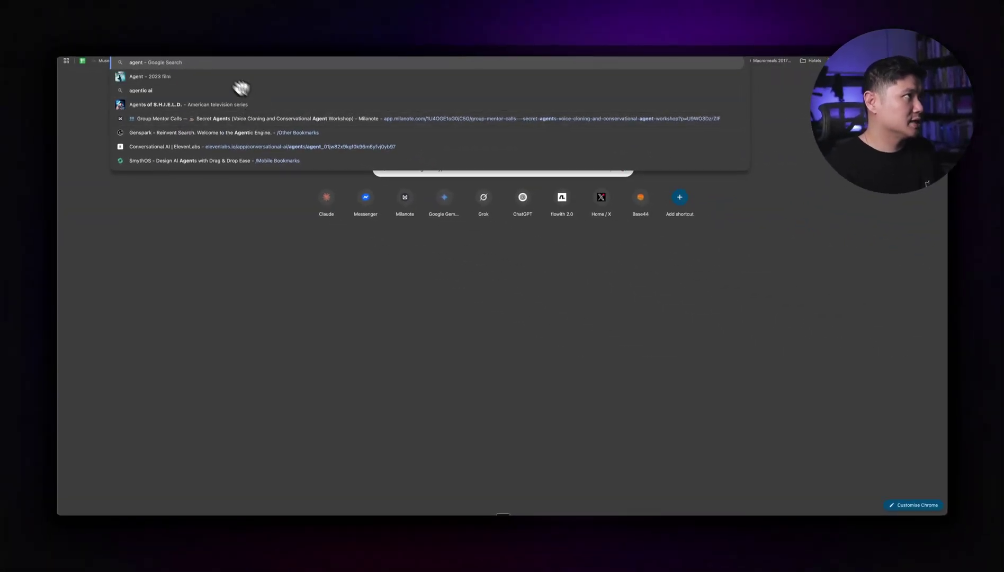
key(ctrl+w)
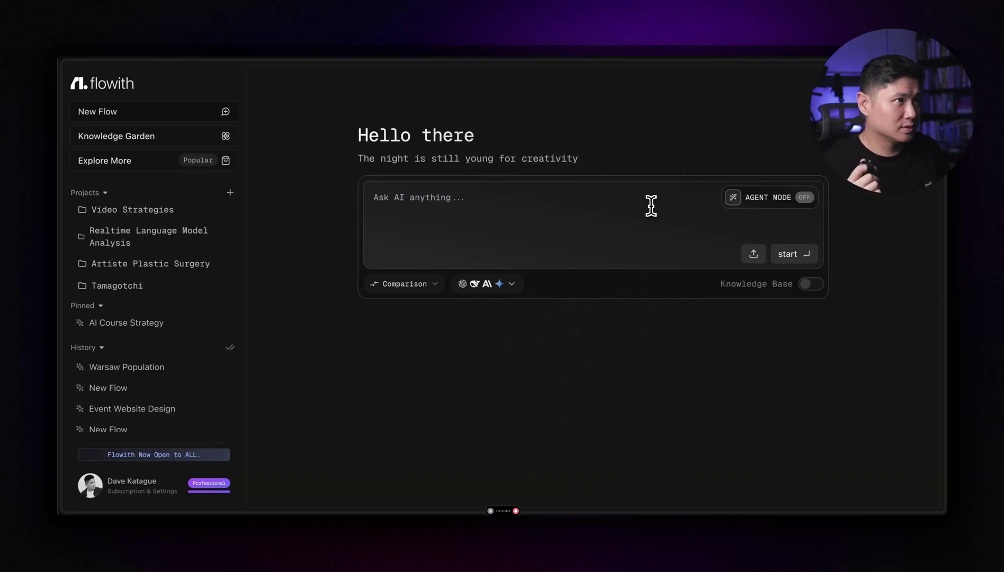
Paste the Warsaw population breakdown question, enable Agent Mode and set output length to Exhaustive
text(Can you give me a comprehensive breakdown of the population and any consensus data that you have from people in Warsaw, Poland?)
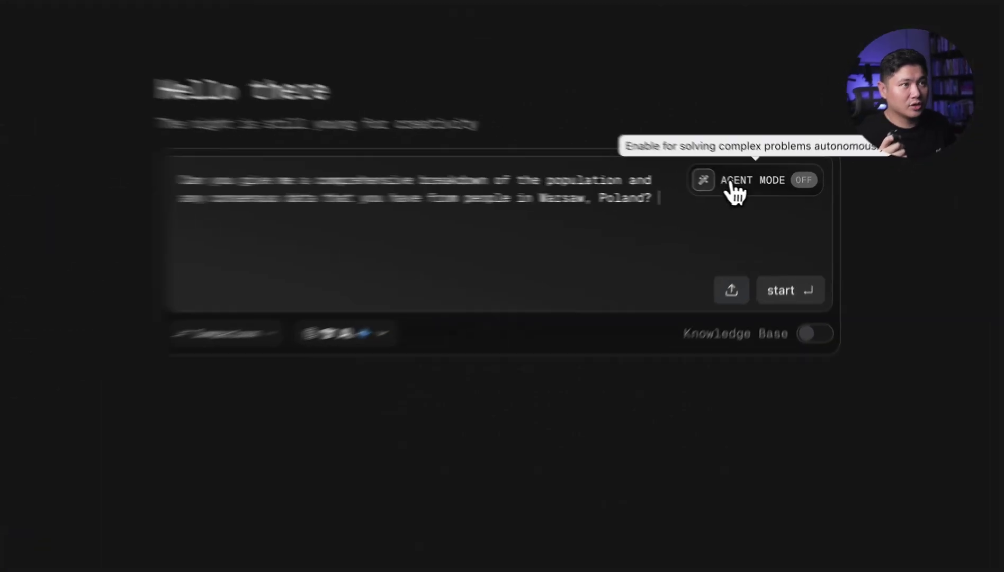
click(750, 188)
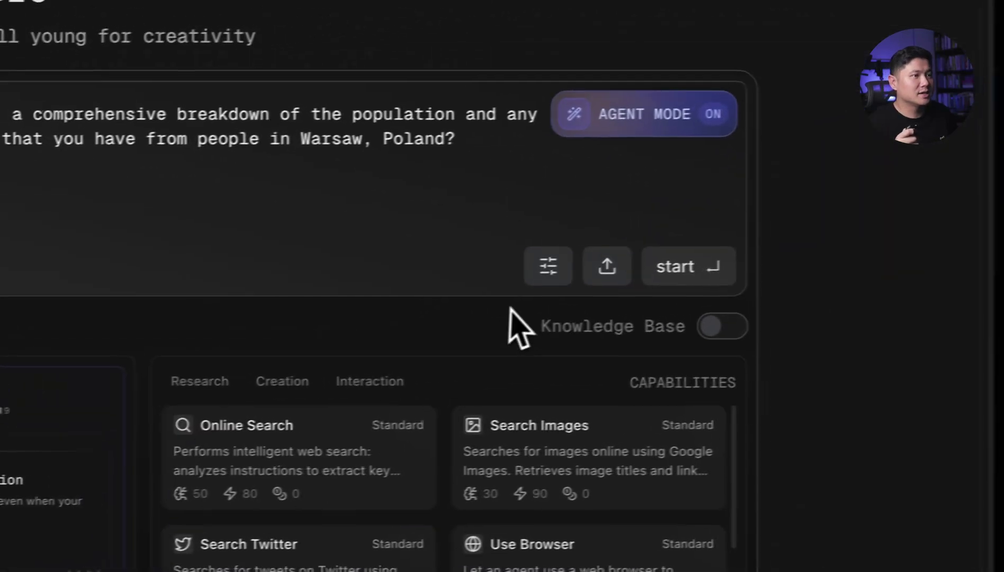
click(549, 266)
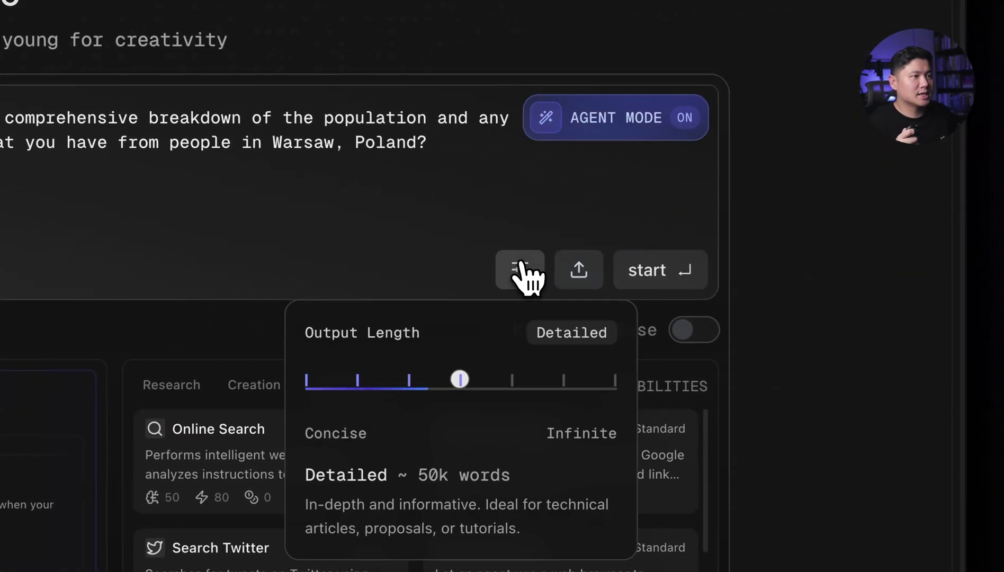
click(565, 395)
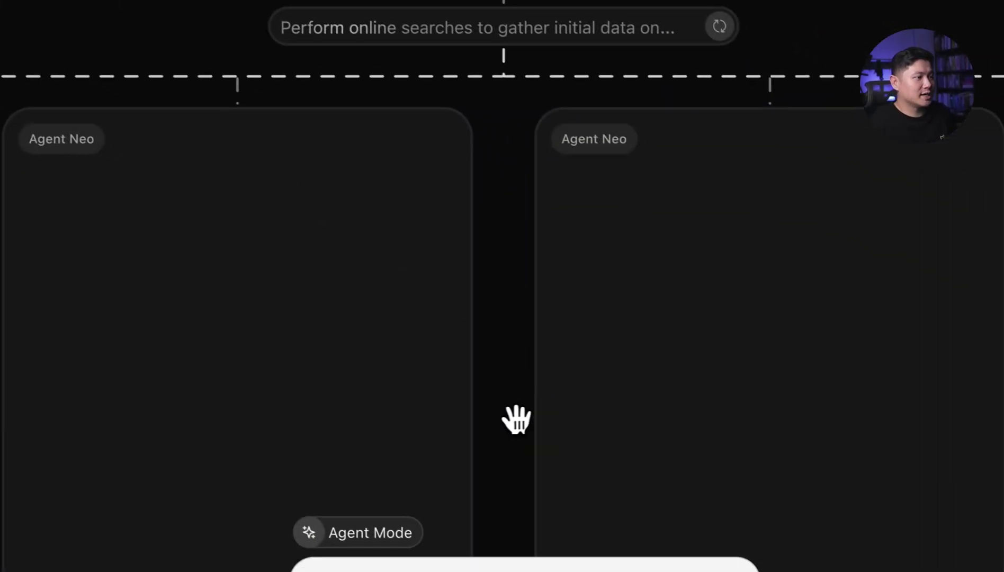
Pan across the Agent Neo working and result cards for the Warsaw question
drag(513, 417, 650, 347)
scroll(651, 347, down, 5)
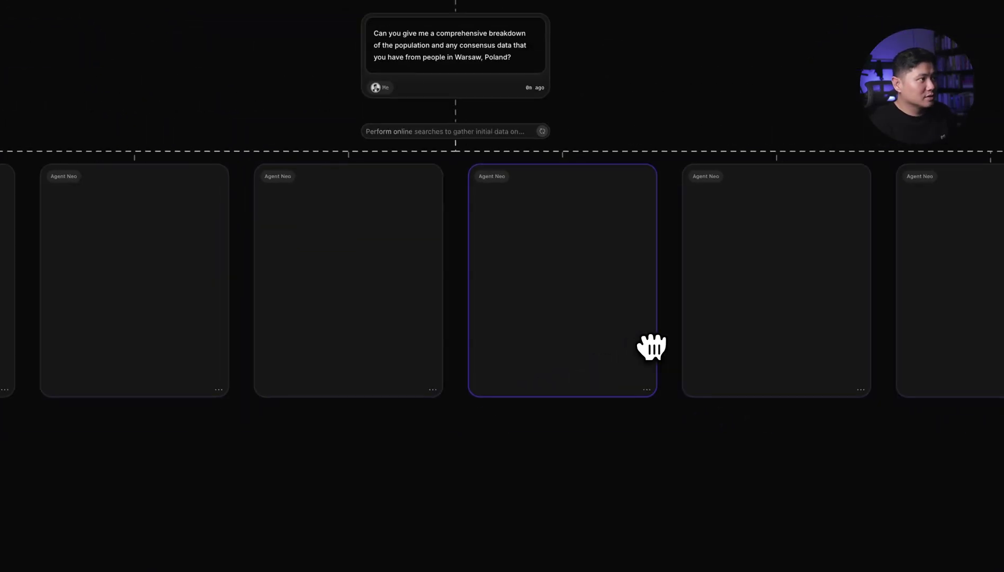
drag(339, 341, 413, 360)
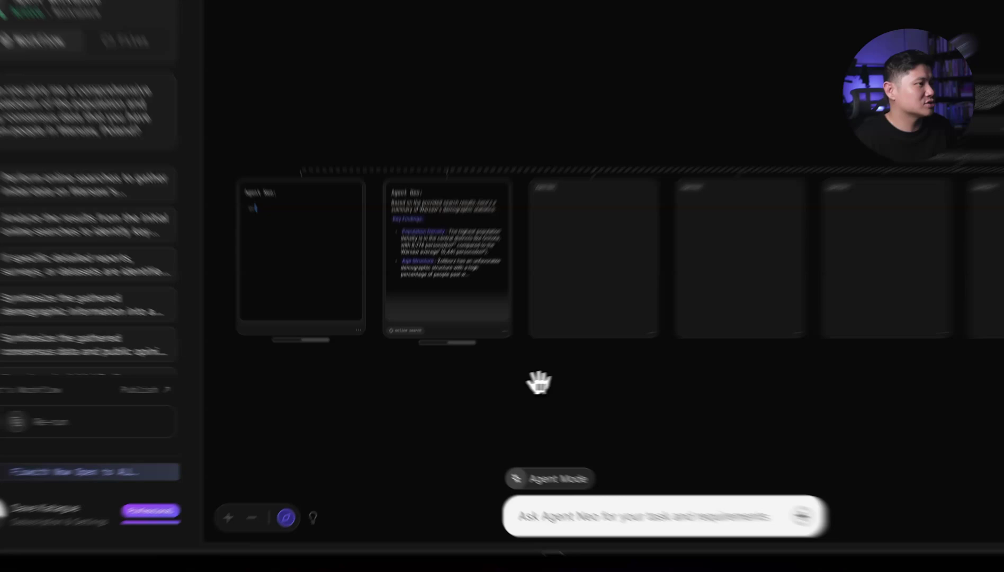
drag(490, 384, 541, 382)
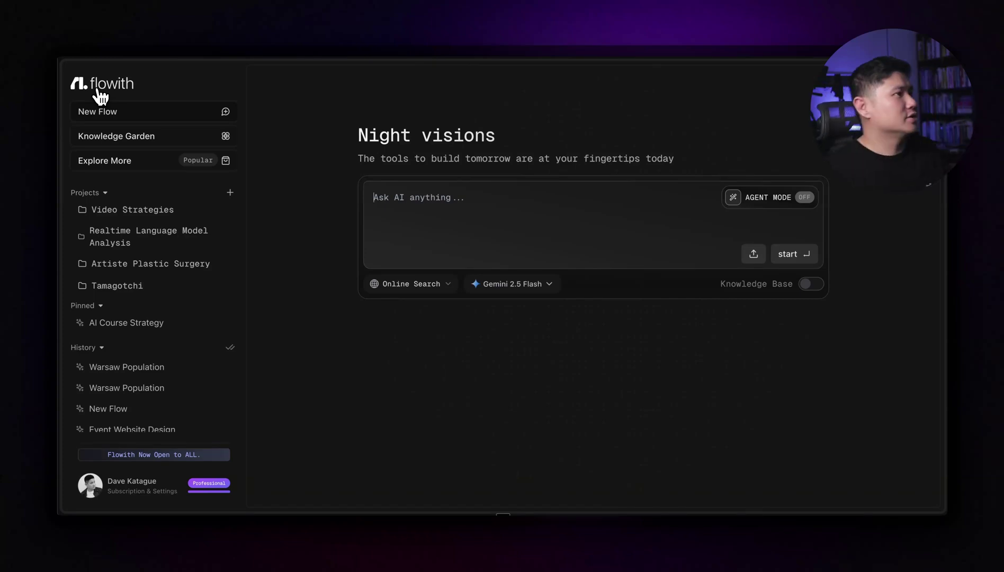
Reopen the Warsaw Population flow from the history list
click(170, 367)
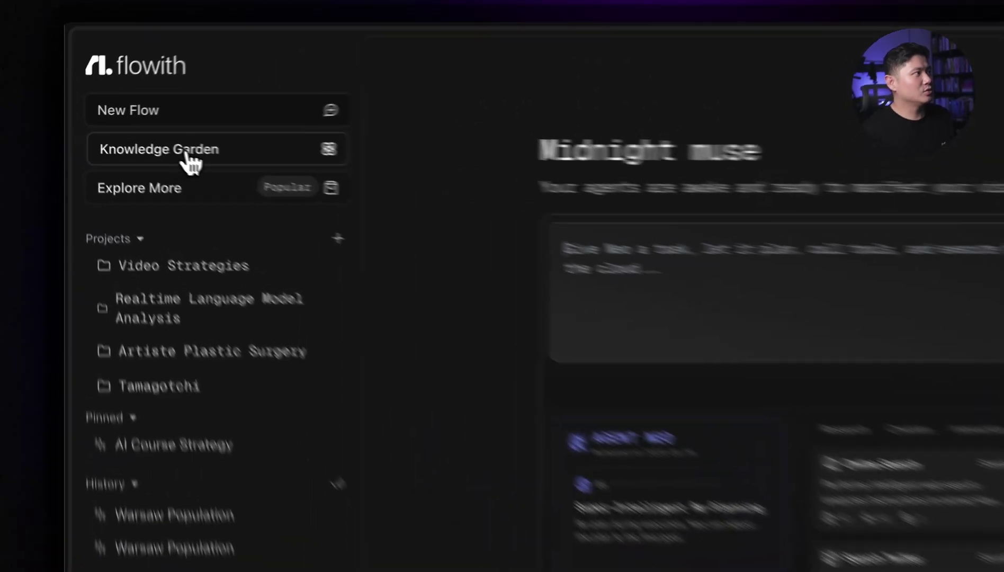
click(123, 138)
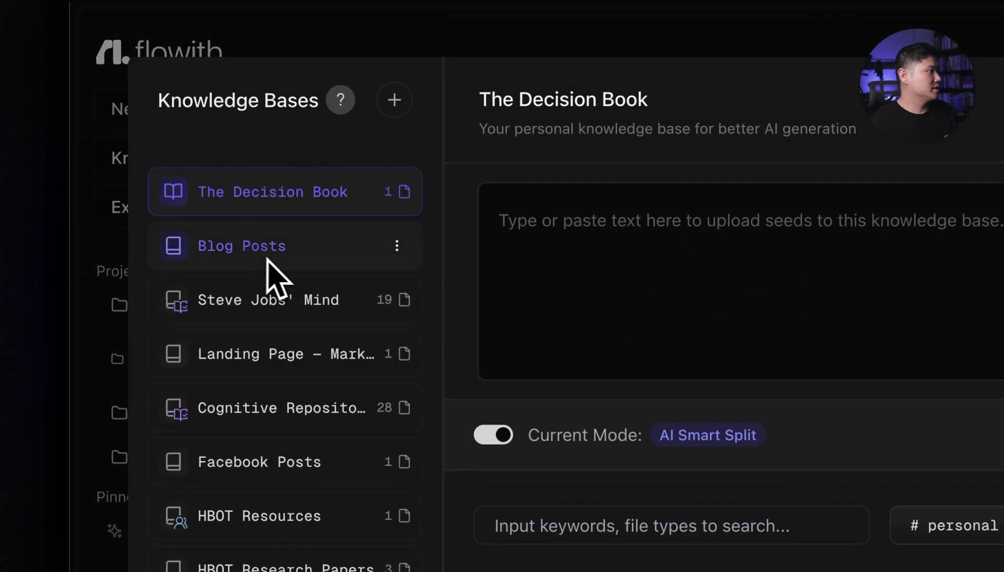
click(268, 418)
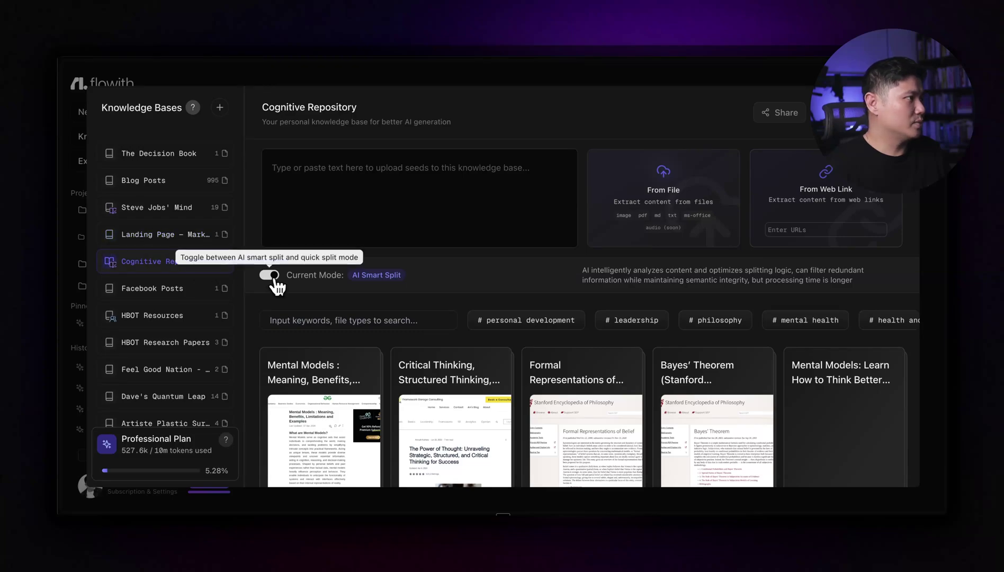
click(211, 404)
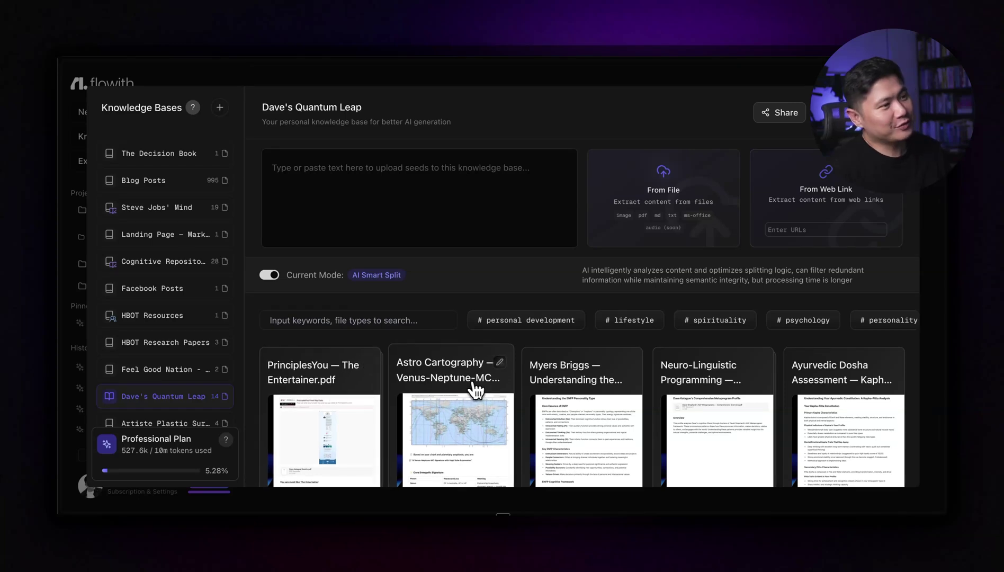
scroll(683, 392, down, 1)
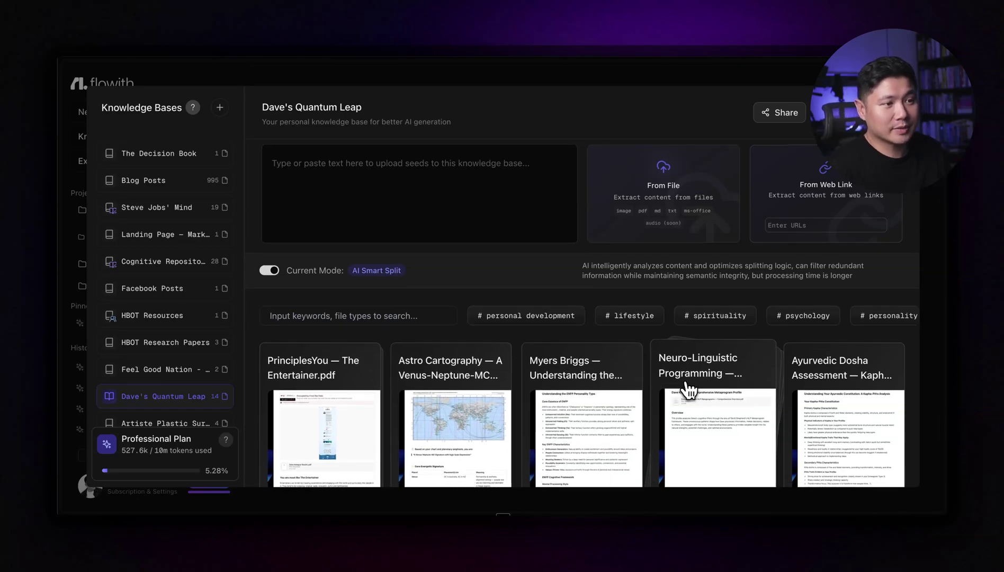
scroll(821, 375, down, 3)
scroll(813, 369, down, 1)
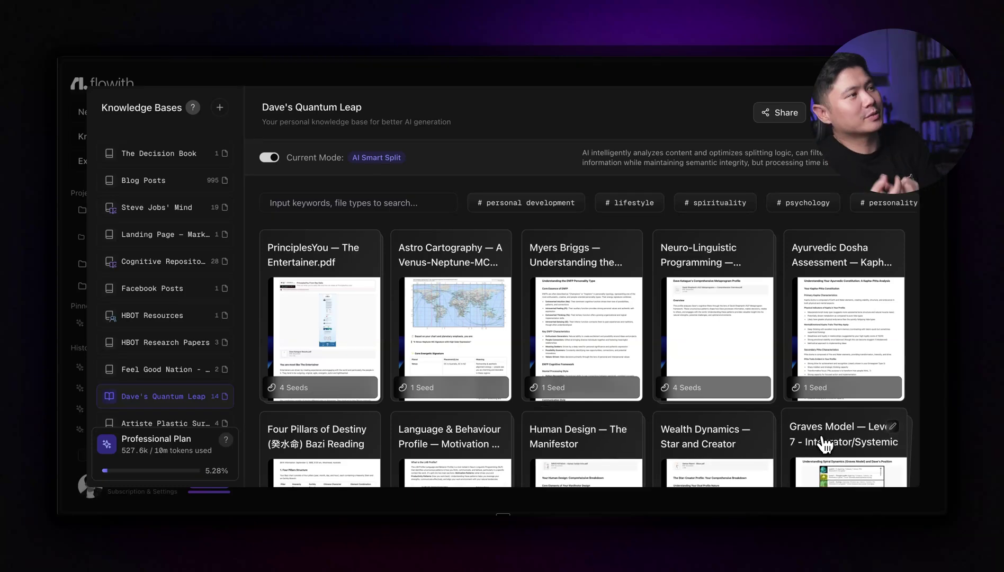
scroll(628, 349, up, 3)
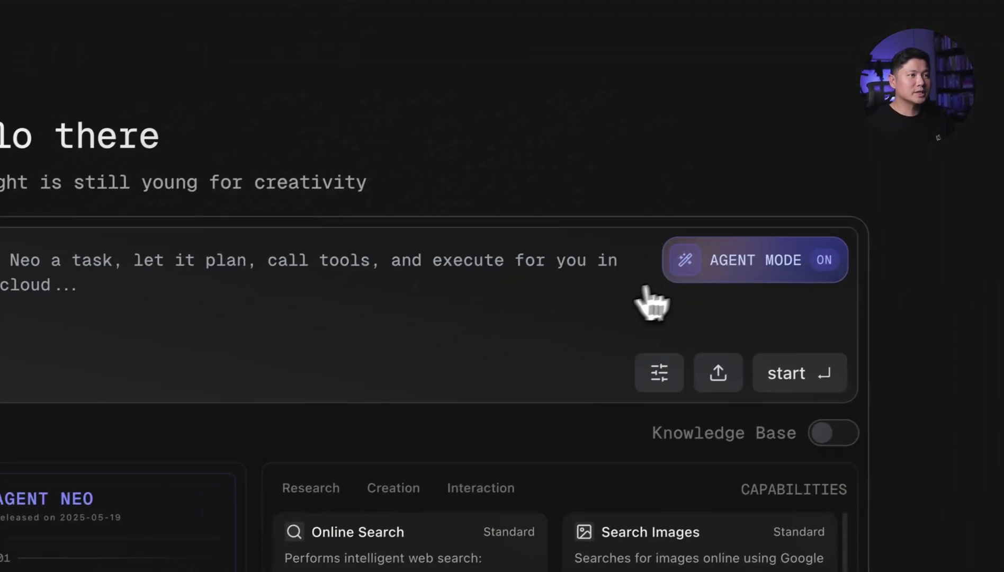
Turn Agent Mode off and ask for the top 5 traits from psychometric knowledge bases with Gemini 2.5 Flash
click(551, 360)
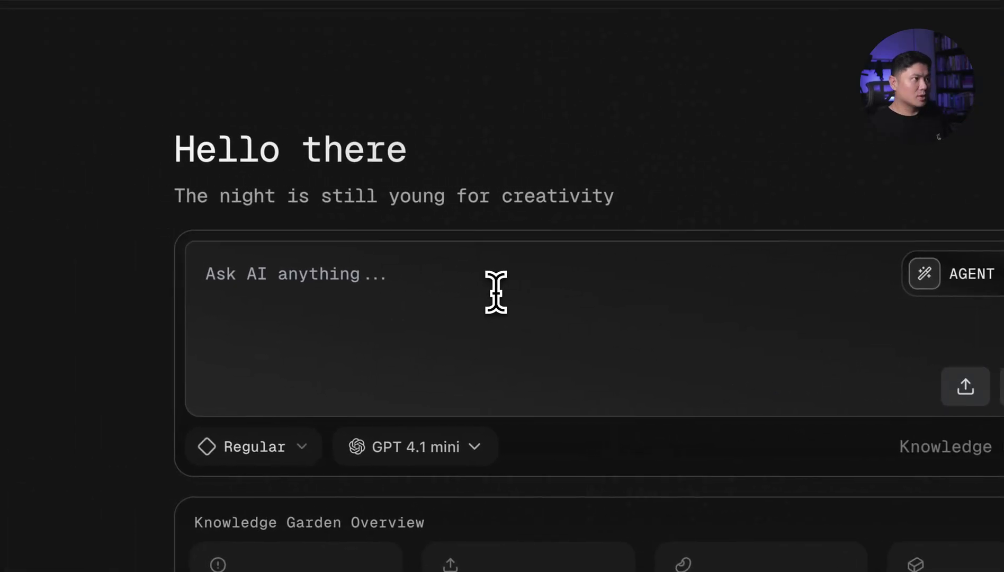
text(What are the top )
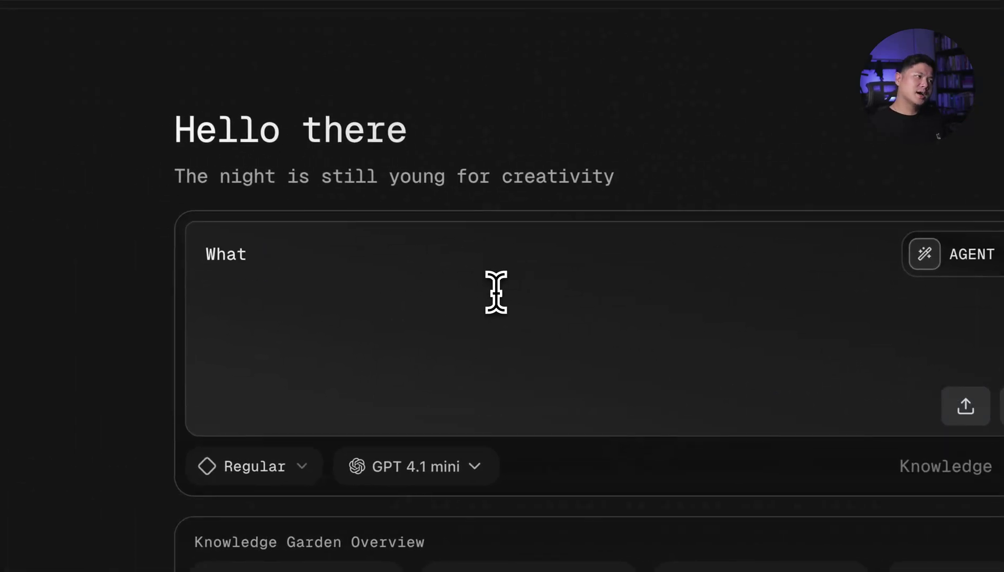
text(5 best traits of Dave Katag)
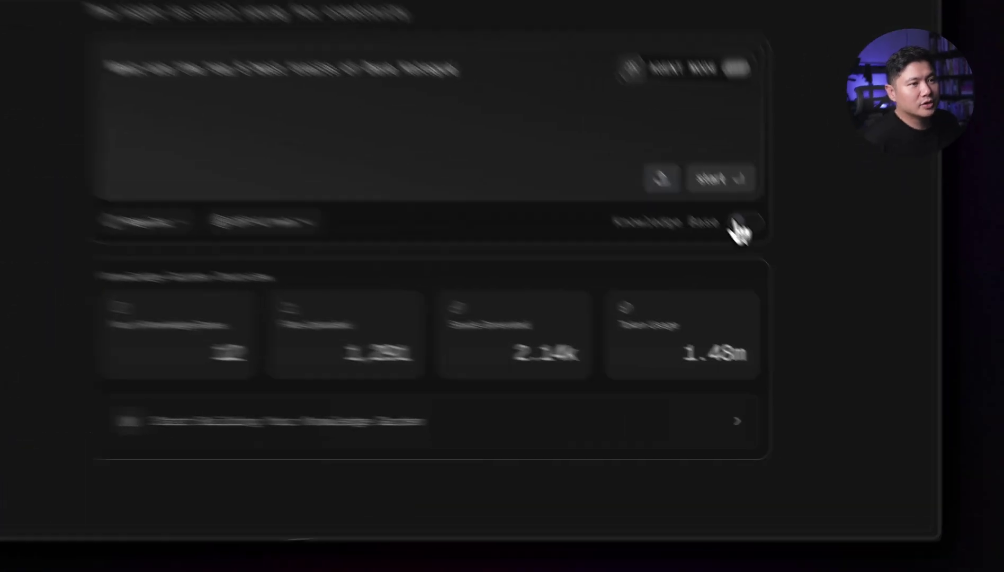
click(811, 294)
click(620, 147)
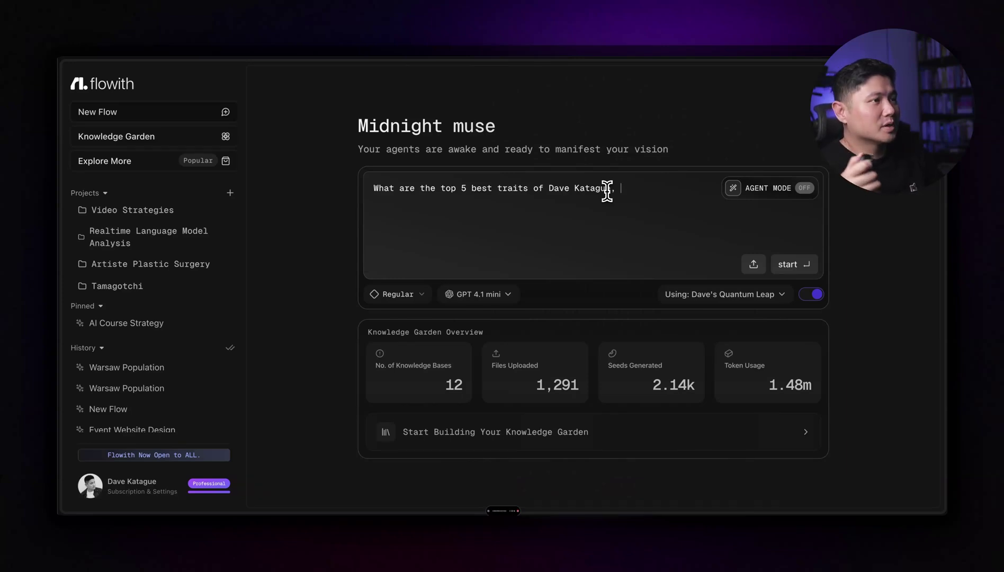
text(please use some of the best psychometric data and find the cross-references between all of the different psychometric tests. Then, just find the top 5 best traits. Let's do that.)
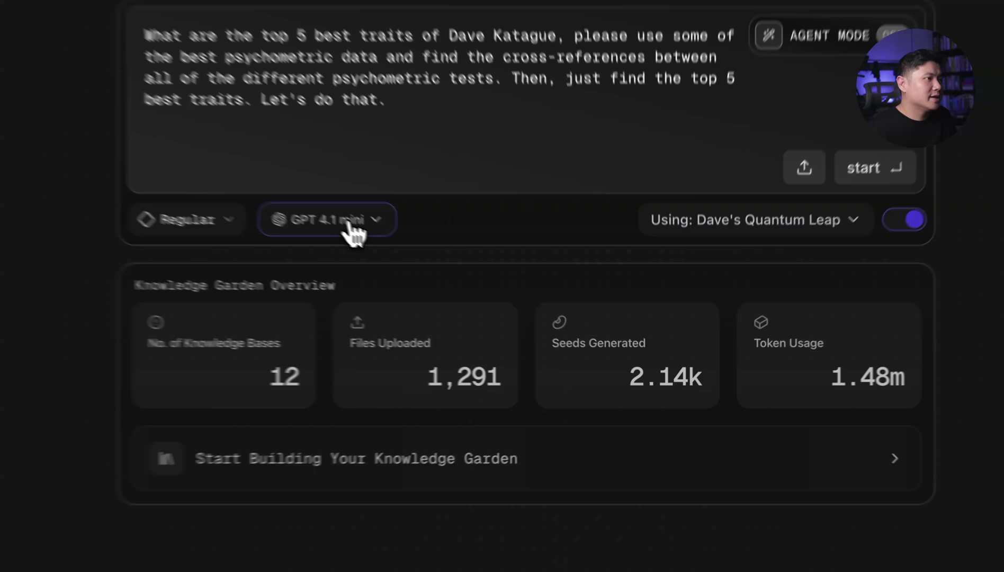
click(480, 295)
scroll(309, 373, down, 2)
Run the five-best-traits question on Gemini 2.5 Flash and follow the answer as it generates
click(312, 361)
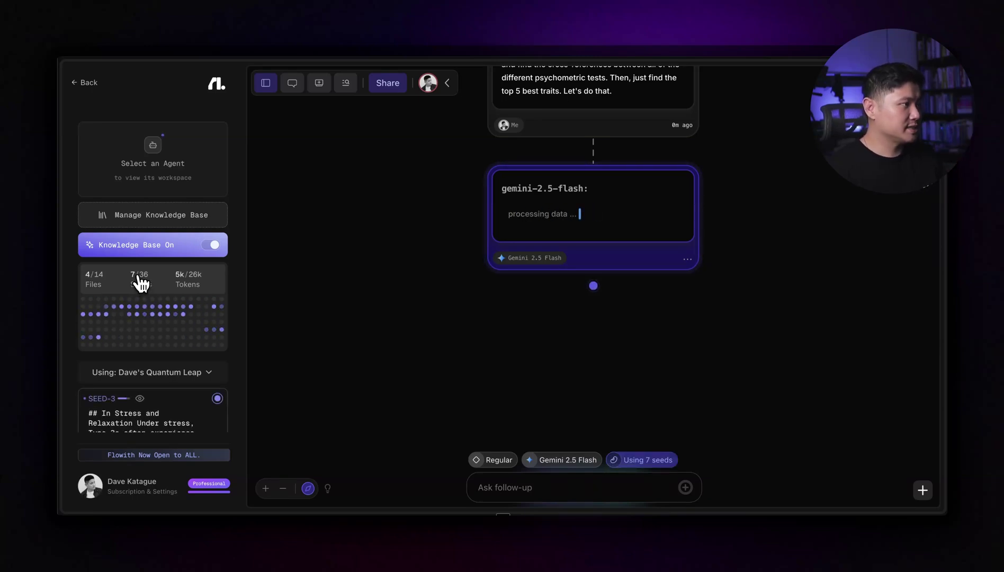
scroll(159, 392, down, 3)
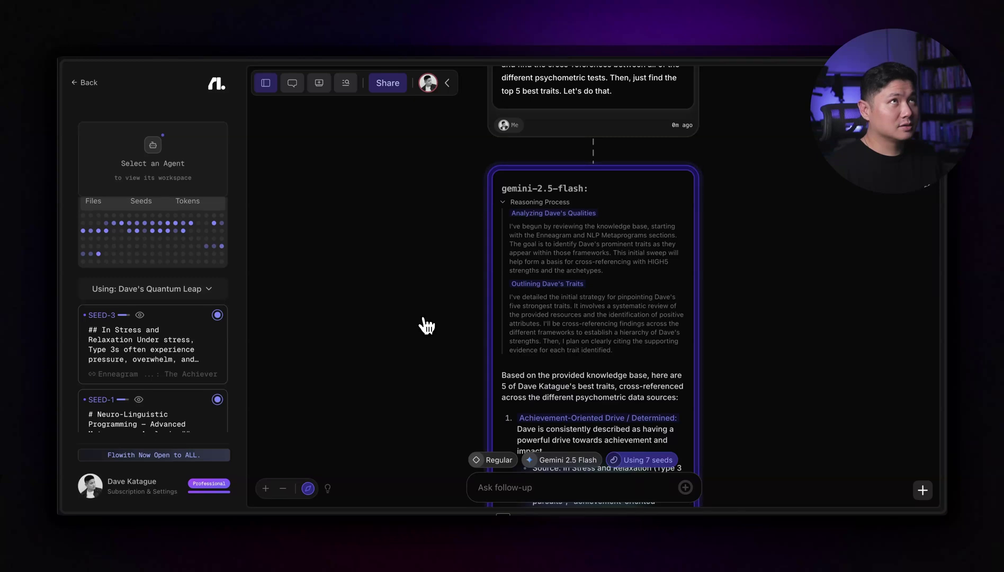
scroll(217, 369, down, 1)
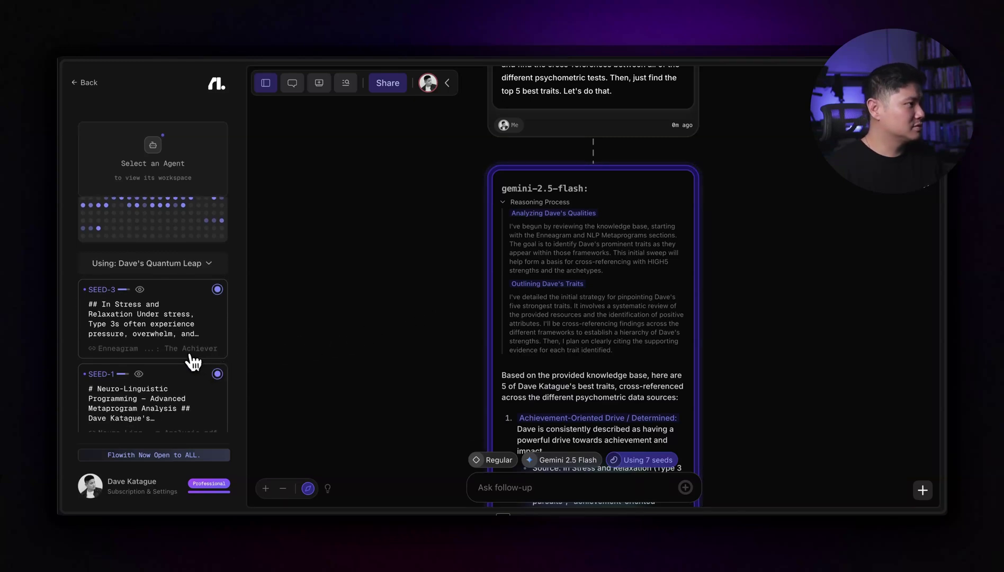
scroll(185, 360, down, 3)
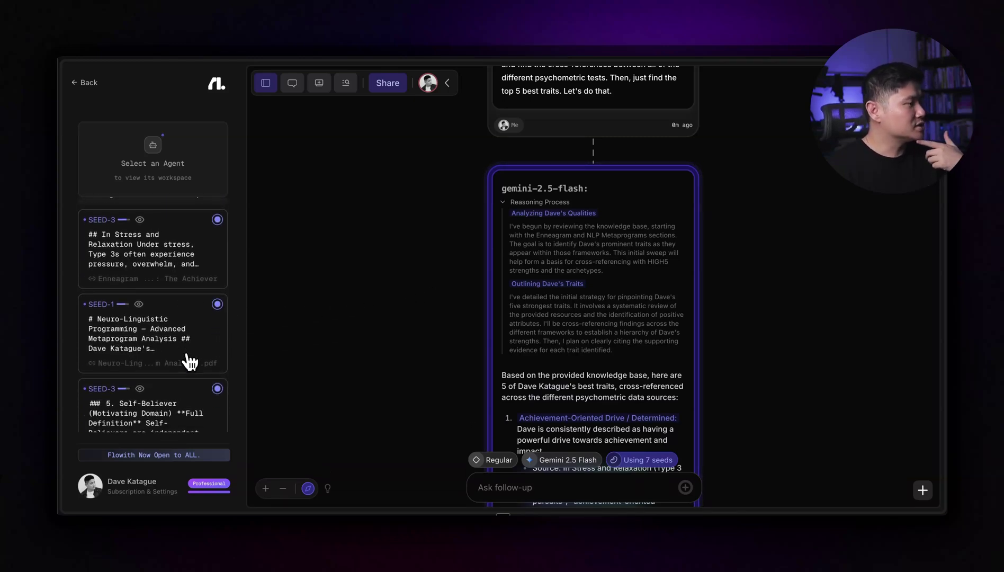
scroll(189, 363, down, 5)
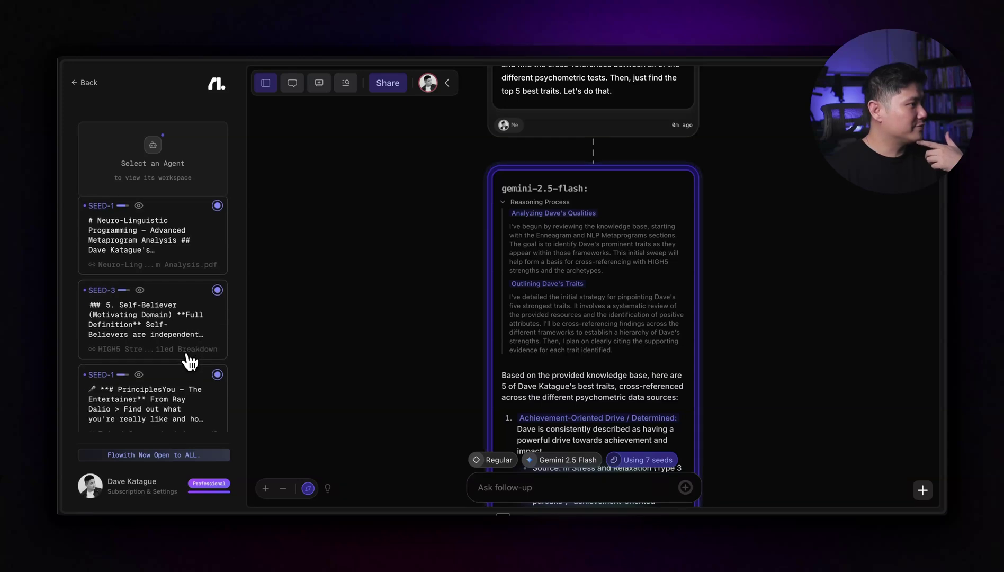
scroll(189, 362, down, 4)
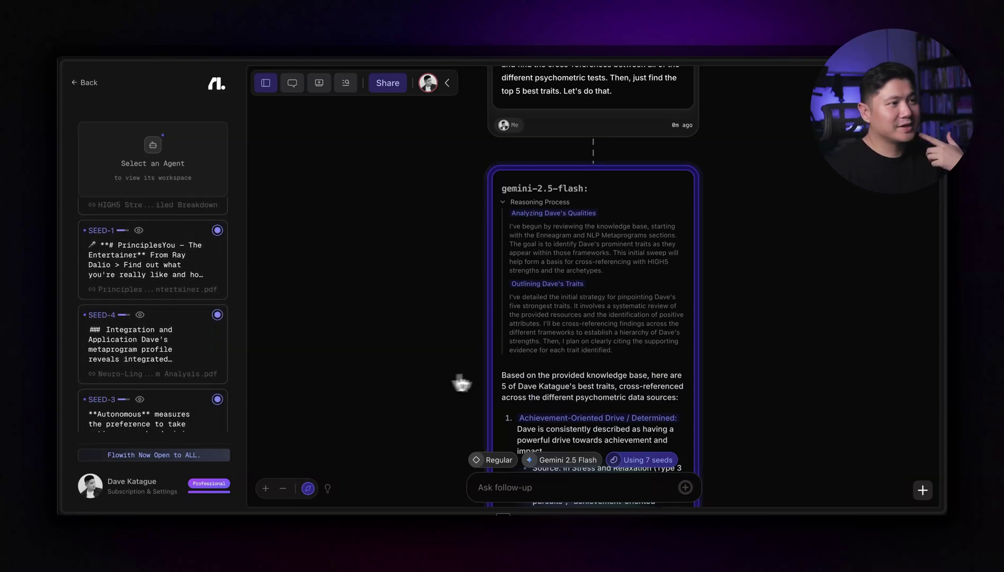
Read through the finished answer and seed cards, then list the 7 quoted knowledge-base seeds
scroll(557, 377, down, 1)
scroll(556, 377, down, 8)
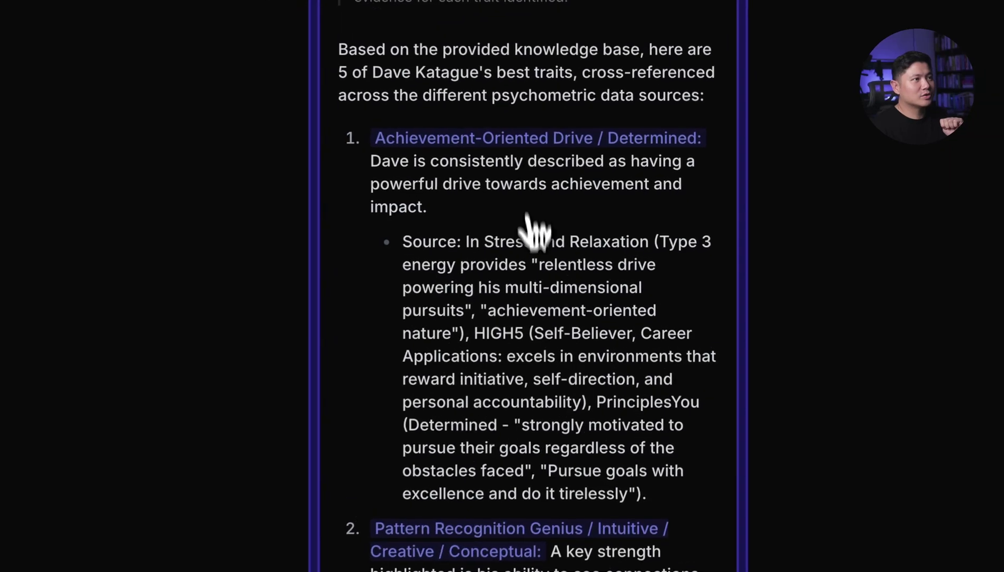
scroll(535, 233, down, 7)
scroll(548, 466, down, 12)
scroll(548, 466, down, 14)
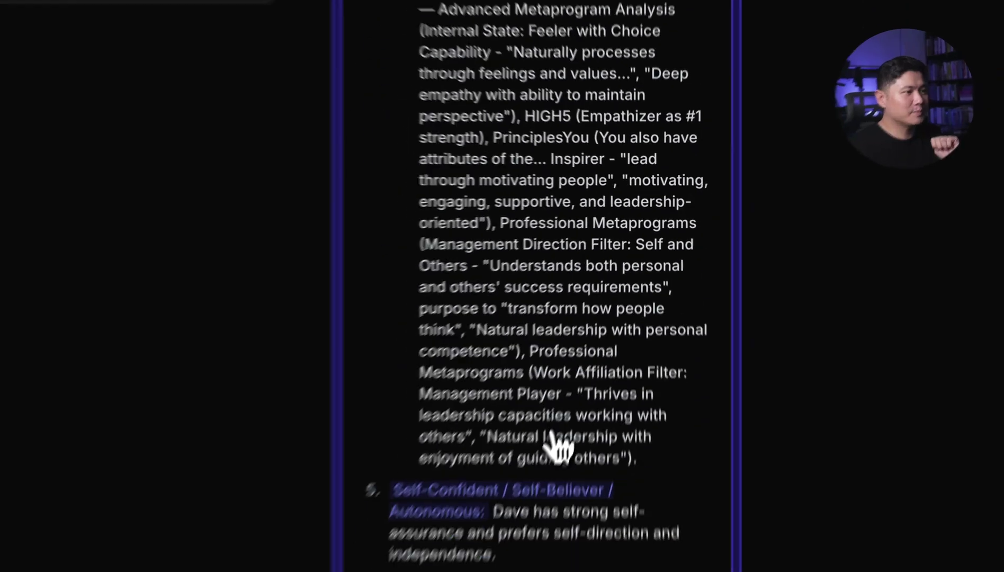
scroll(556, 445, down, 6)
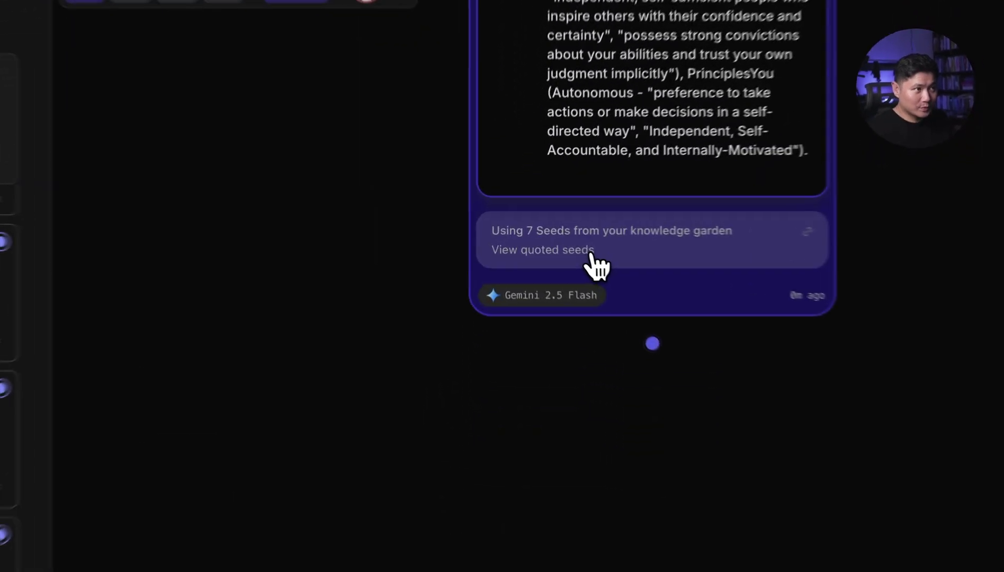
click(591, 254)
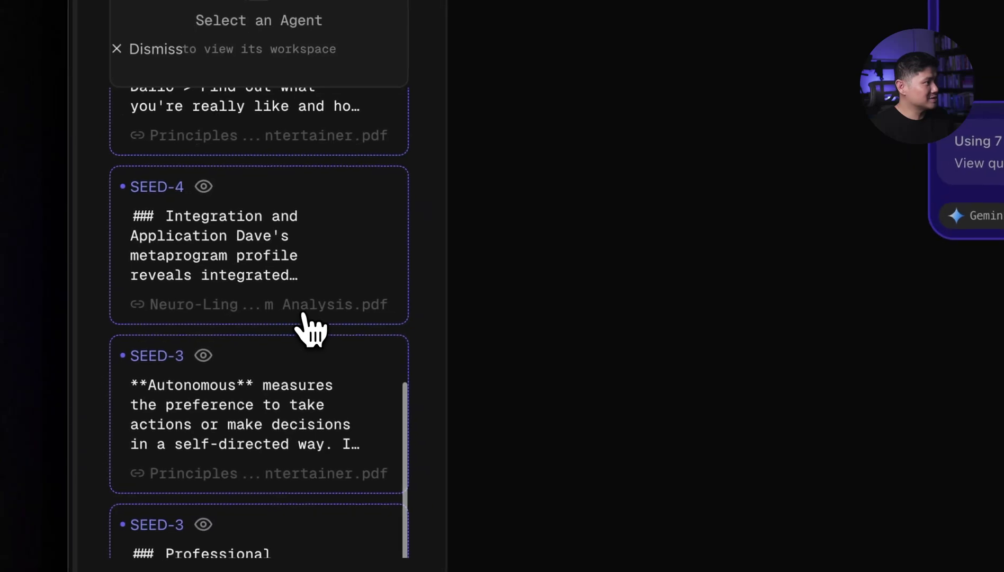
scroll(312, 331, up, 5)
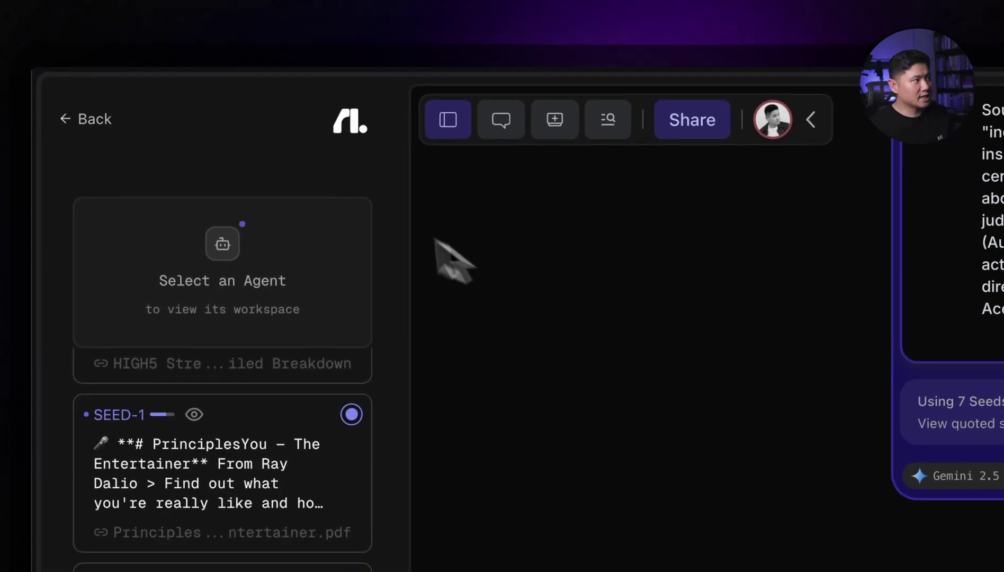
Leave the traits flow for the Flowith home page, where Top Traits Analysis appears in history
click(111, 122)
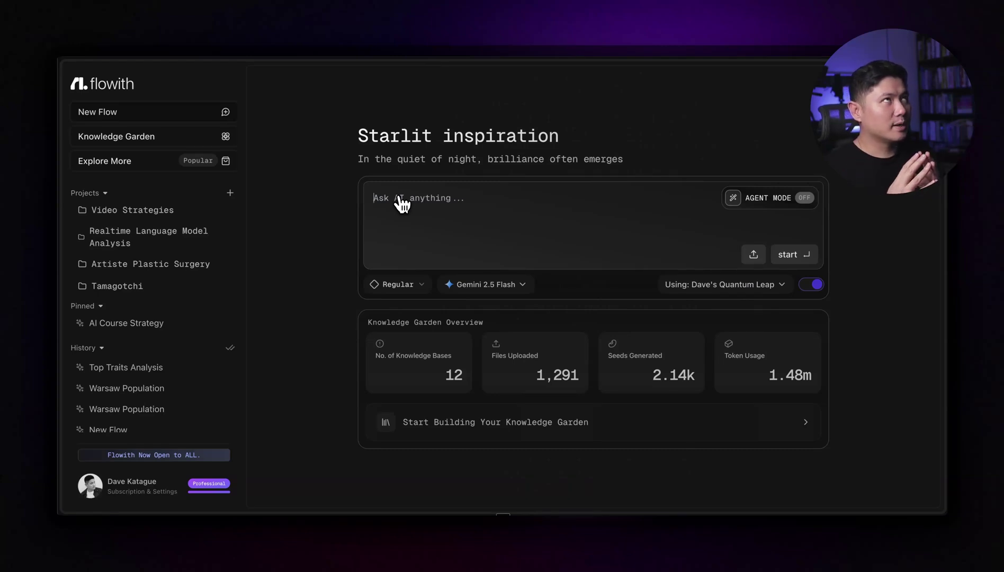
Start a new prompt and review the knowledge-base list, with only Dave's Quantum Leap selected
click(403, 203)
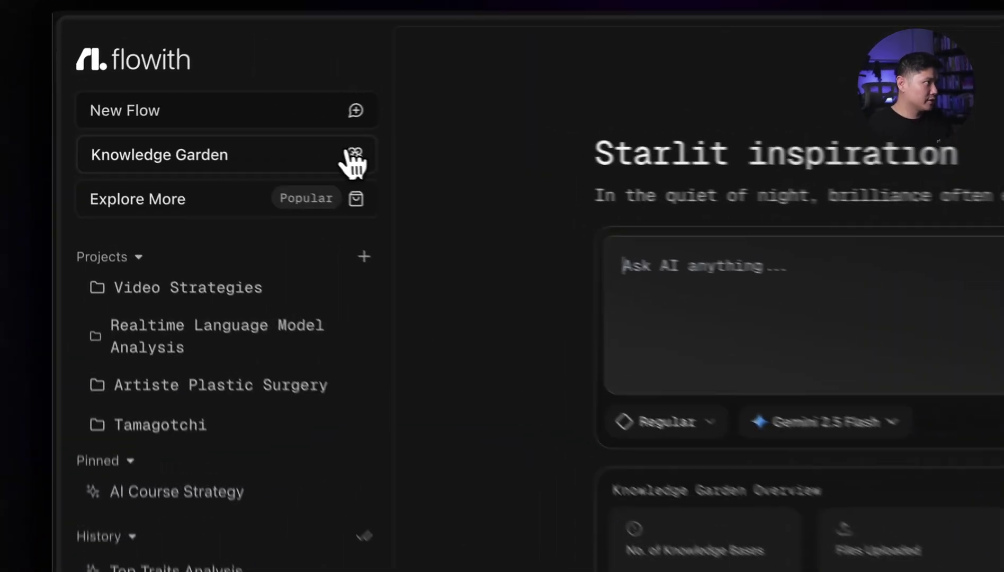
click(226, 136)
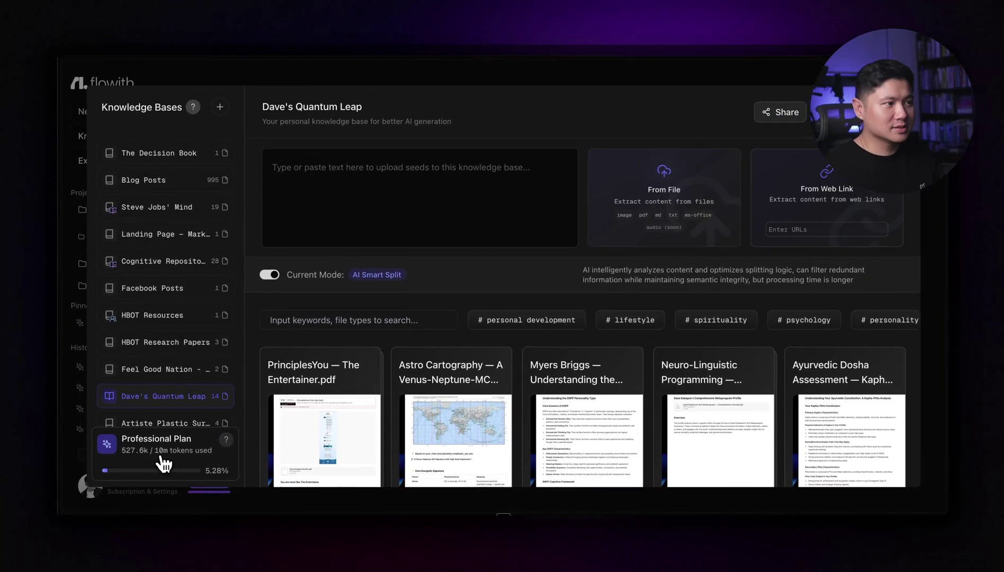
scroll(533, 433, down, 2)
scroll(484, 440, down, 5)
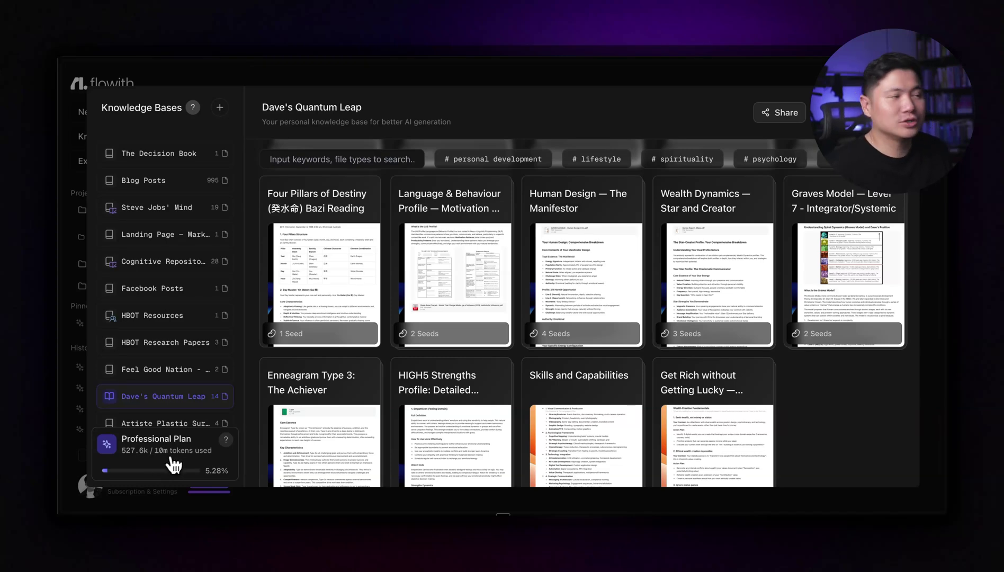
scroll(159, 308, down, 1)
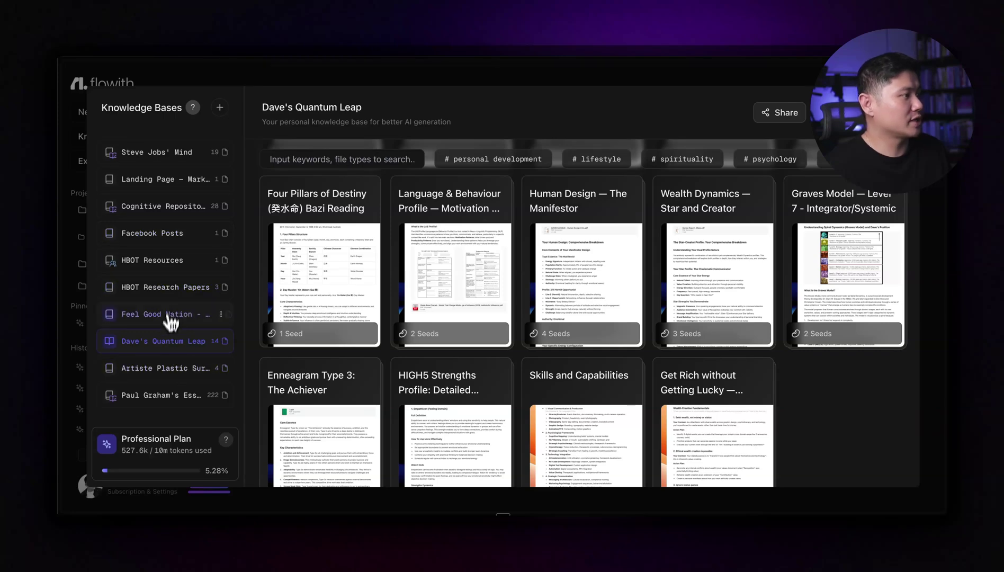
scroll(183, 322, up, 1)
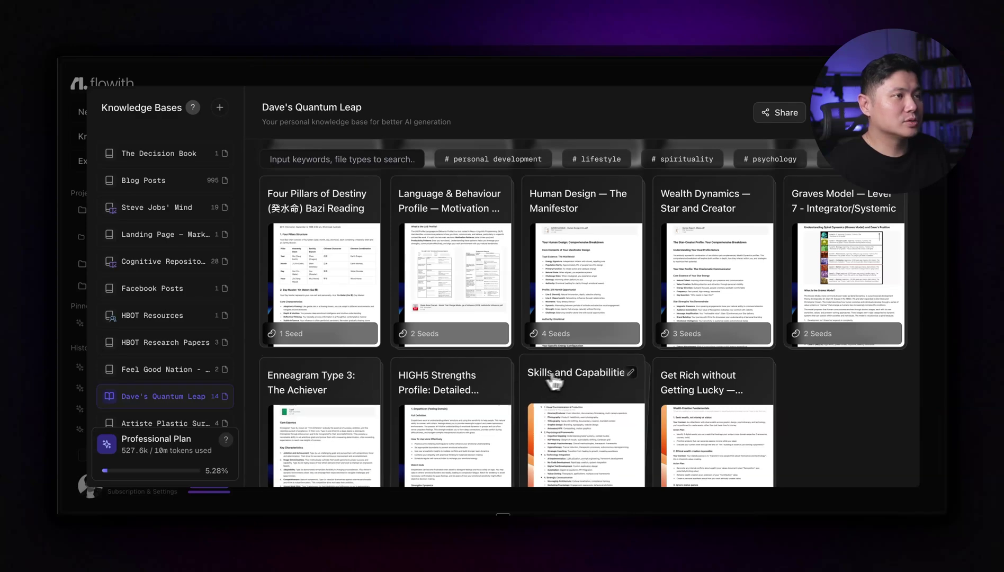
scroll(561, 381, up, 5)
scroll(585, 379, down, 2)
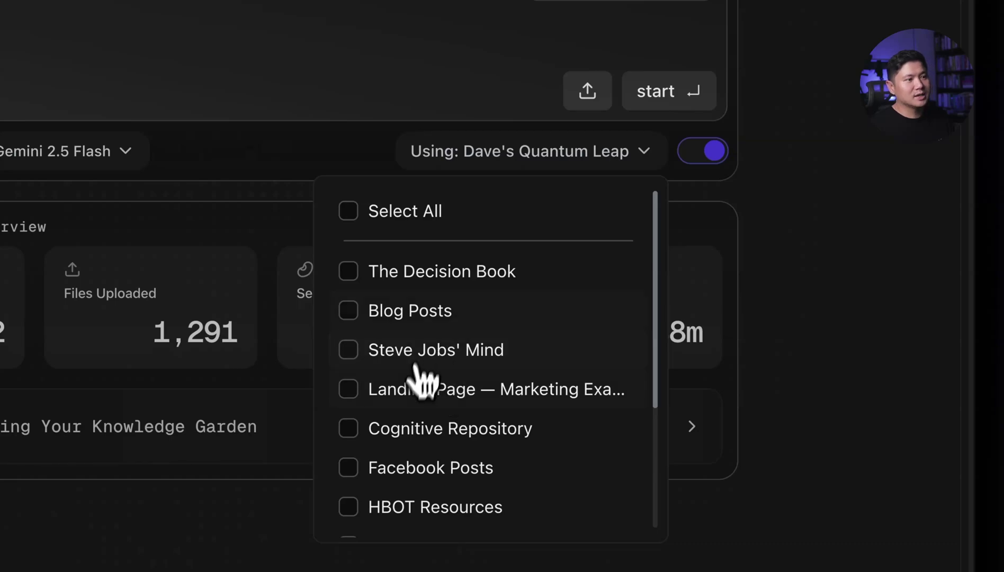
Add Steve Jobs' Mind and Paul Graham's Essays to the knowledge bases, alongside Dave's Quantum Leap
click(352, 356)
scroll(382, 418, down, 5)
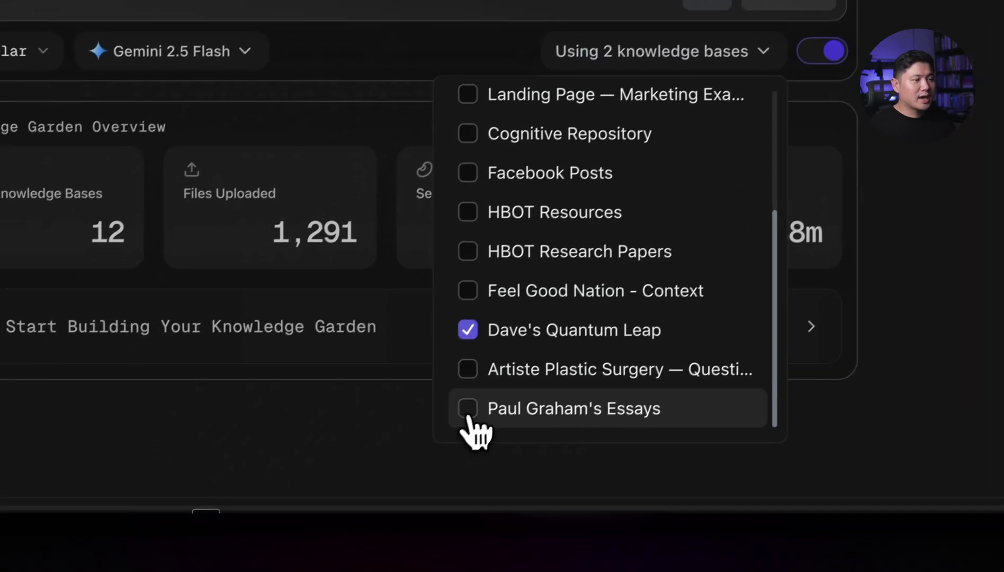
click(348, 510)
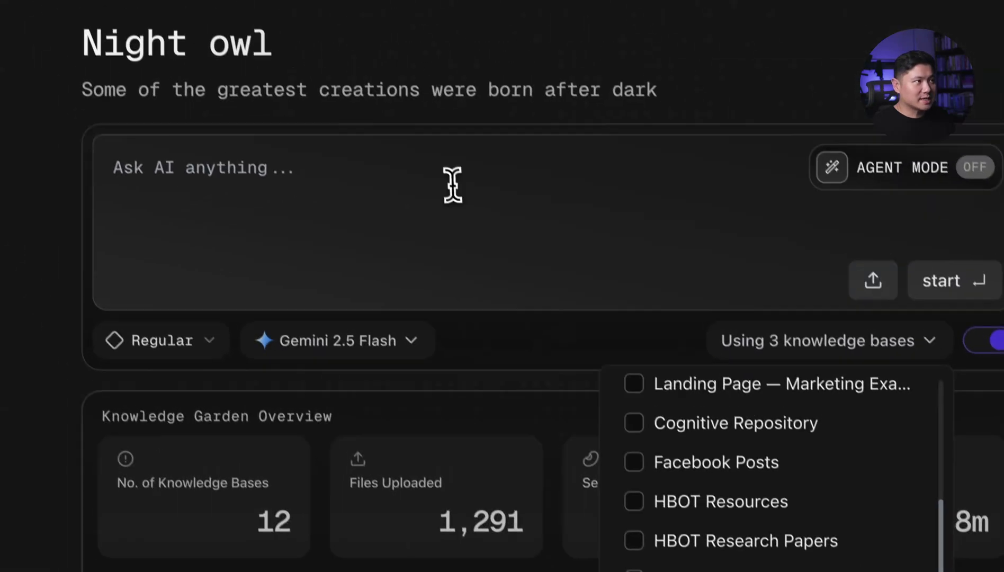
click(256, 0)
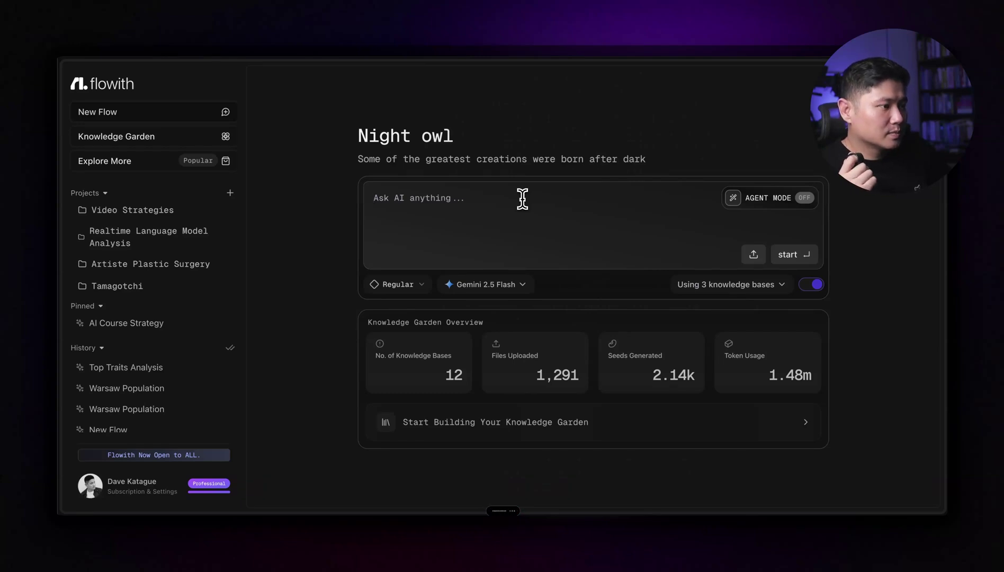
Paste and send the prompt asking for three Steve Jobs–inspired content strategies showing Dave's personality
text(Knowing Steve Jobs' mind, Dave's strengths, and then looking at the Paul Graham essays, what do you think are three different strategies Dave can use for making content that shows his personality, understands the thinking and mindset behind Steve Jobs and his approach to things, and uses the essays to show three different approaches to frame that message?)
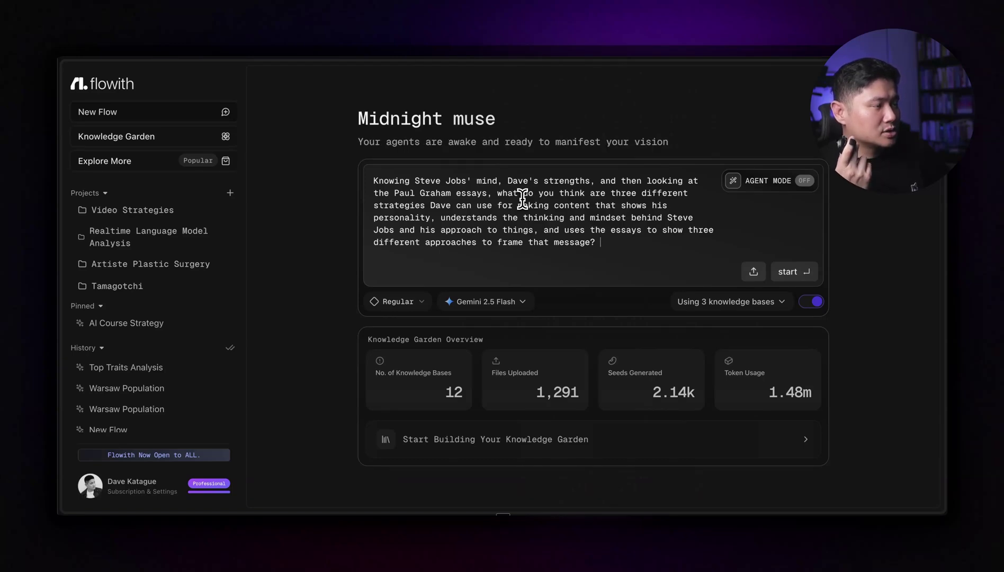
key(Return)
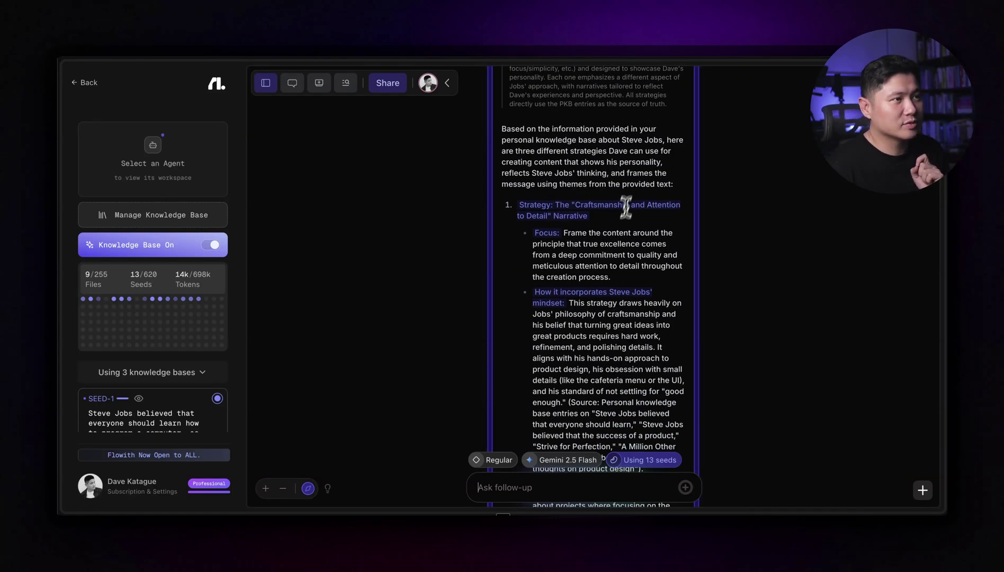
scroll(618, 249, down, 1)
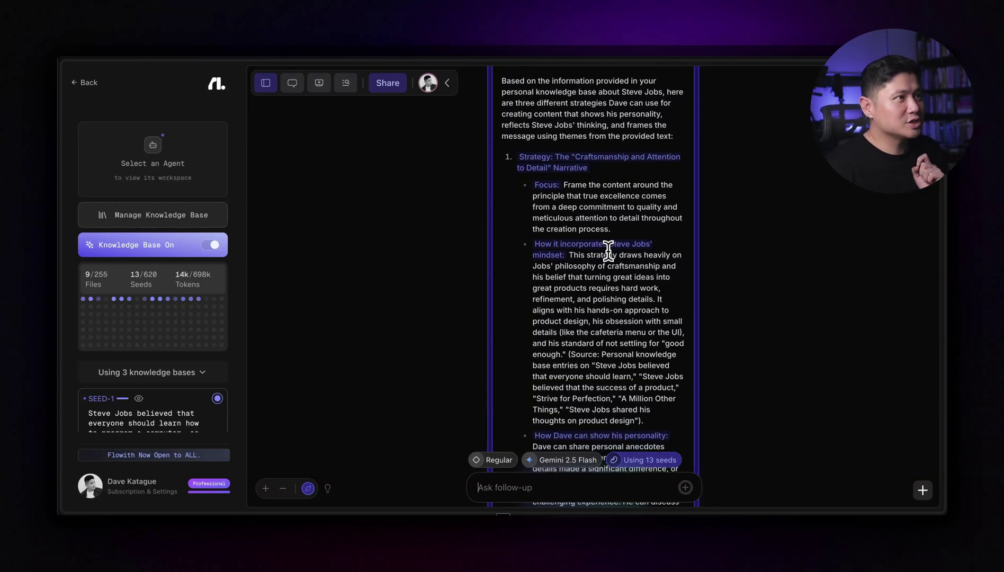
scroll(608, 251, down, 2)
scroll(608, 251, down, 3)
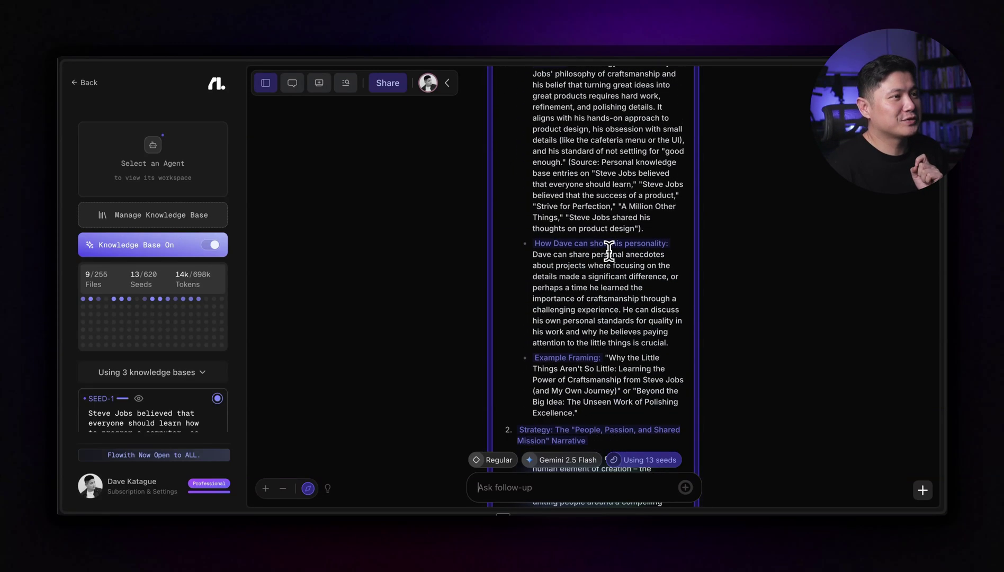
scroll(610, 250, down, 4)
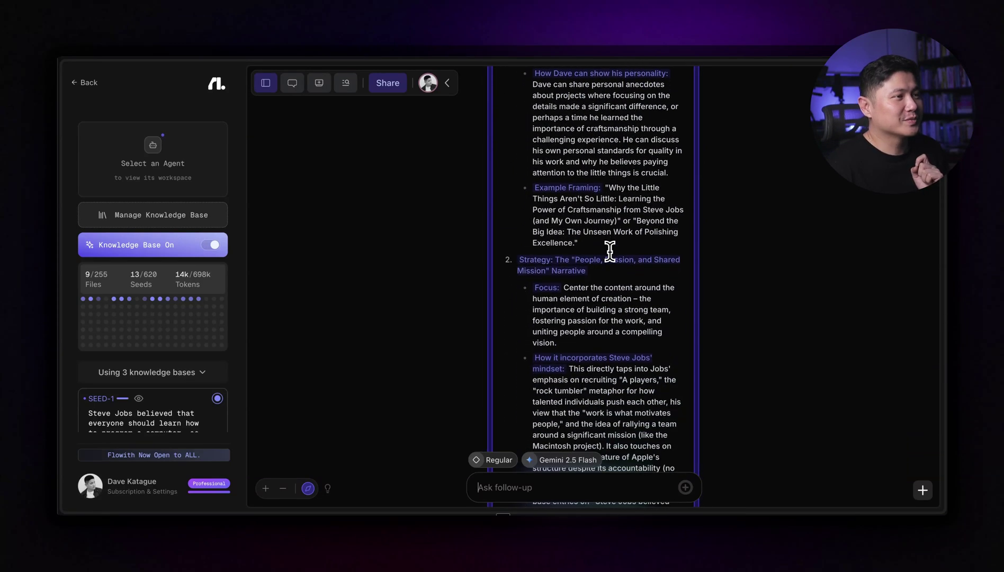
scroll(610, 250, down, 4)
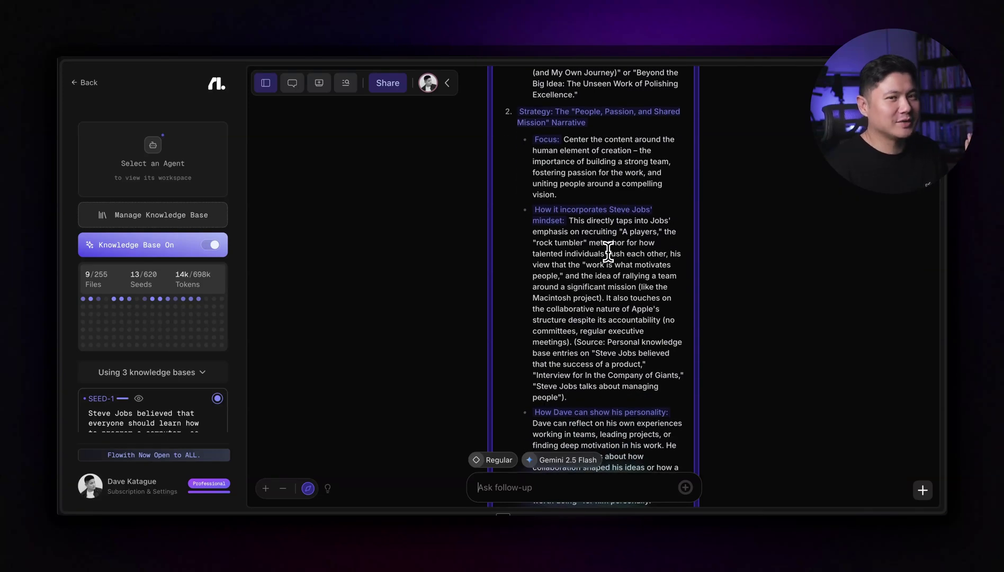
scroll(608, 258, down, 1)
scroll(599, 226, down, 8)
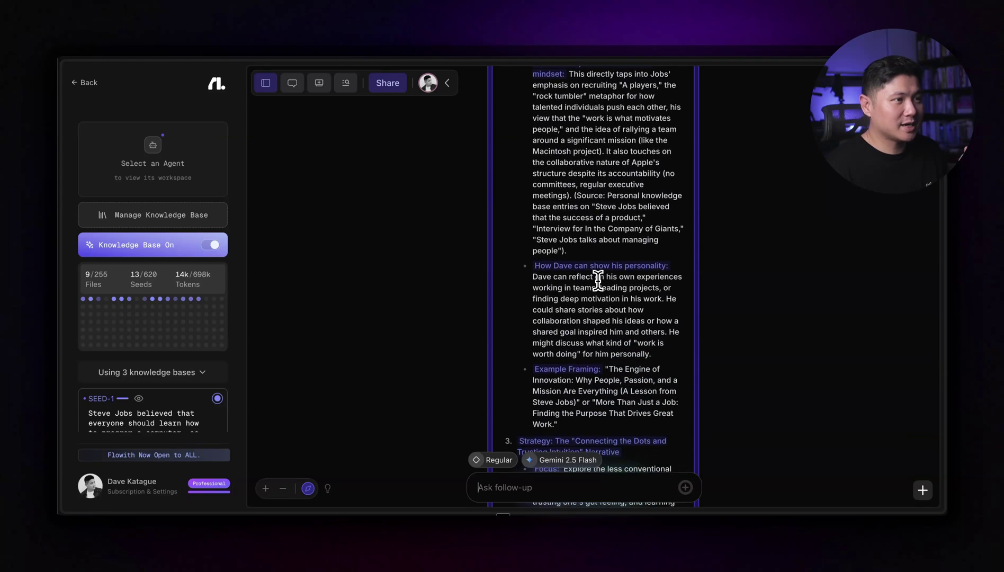
scroll(607, 302, down, 4)
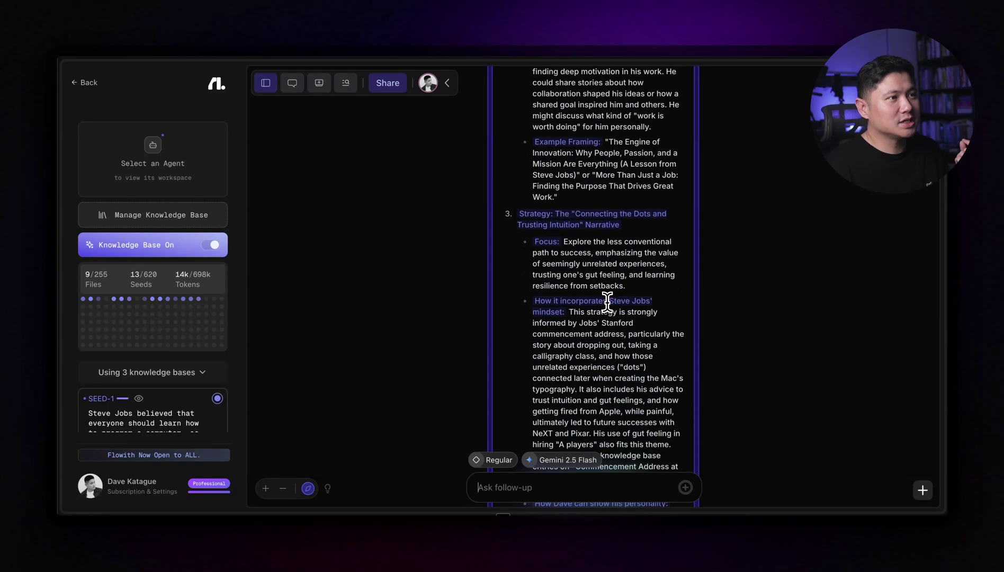
scroll(607, 302, down, 1)
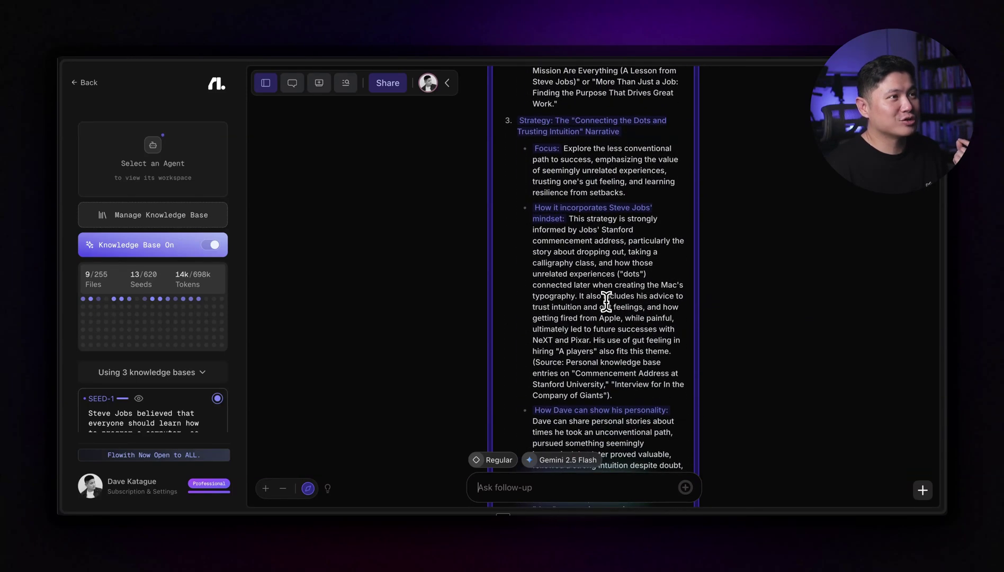
scroll(604, 309, down, 6)
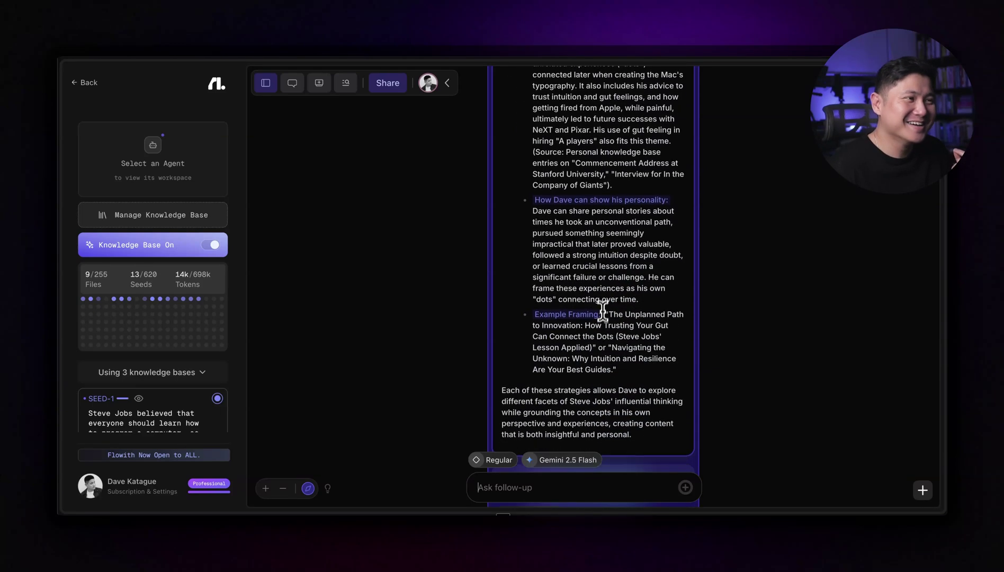
scroll(601, 318, down, 1)
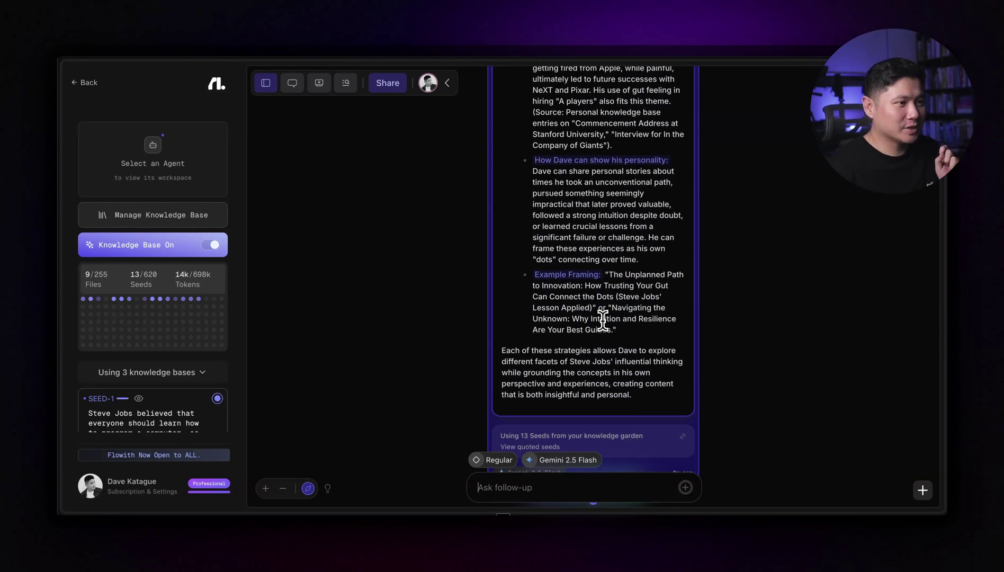
scroll(603, 321, down, 1)
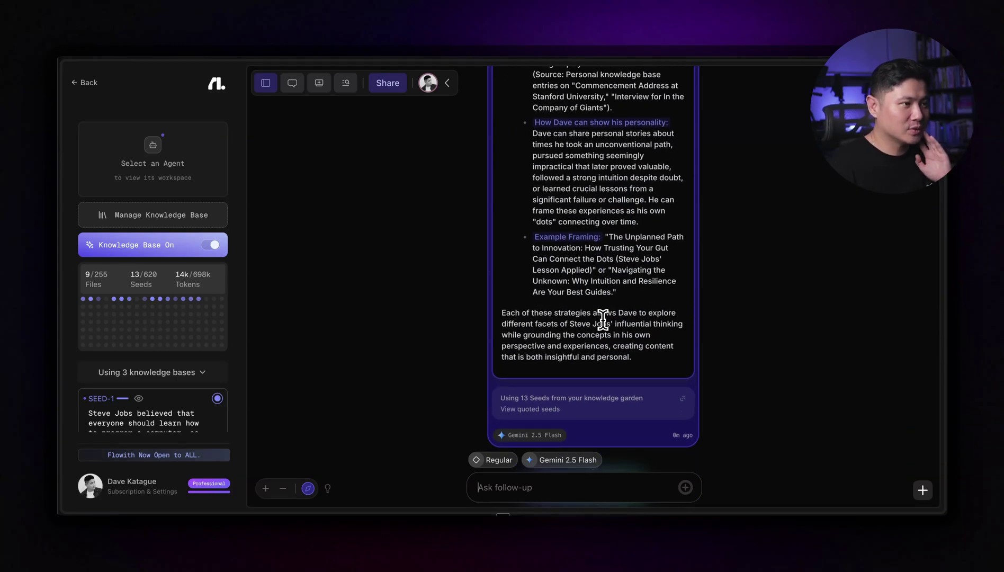
scroll(604, 320, down, 2)
scroll(599, 325, down, 1)
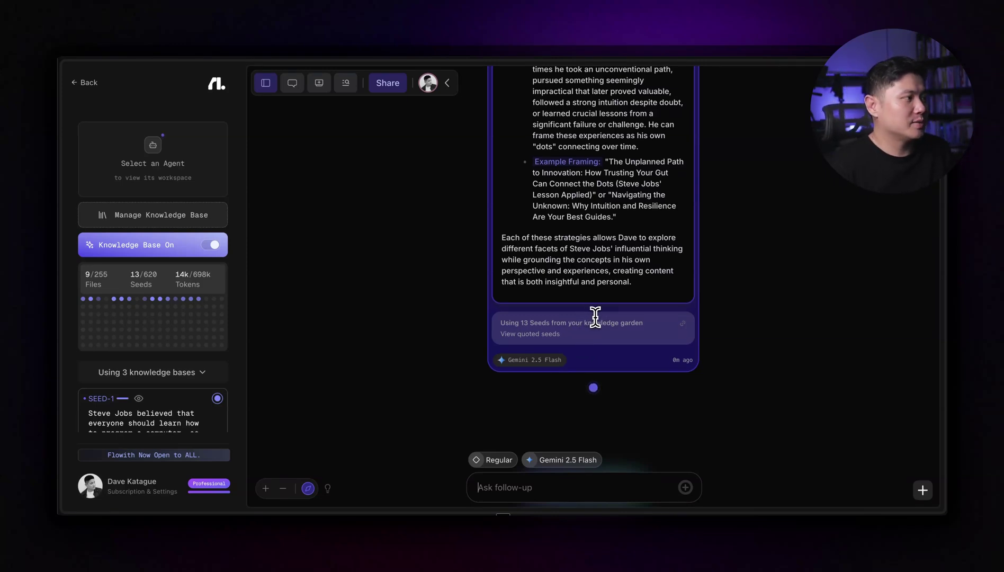
scroll(596, 317, up, 4)
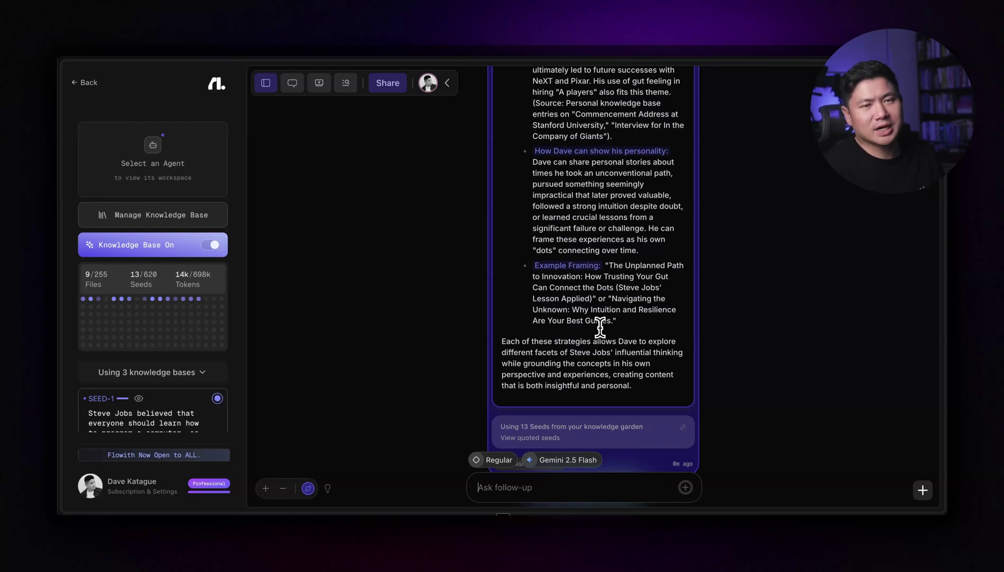
scroll(740, 314, up, 10)
scroll(741, 317, up, 20)
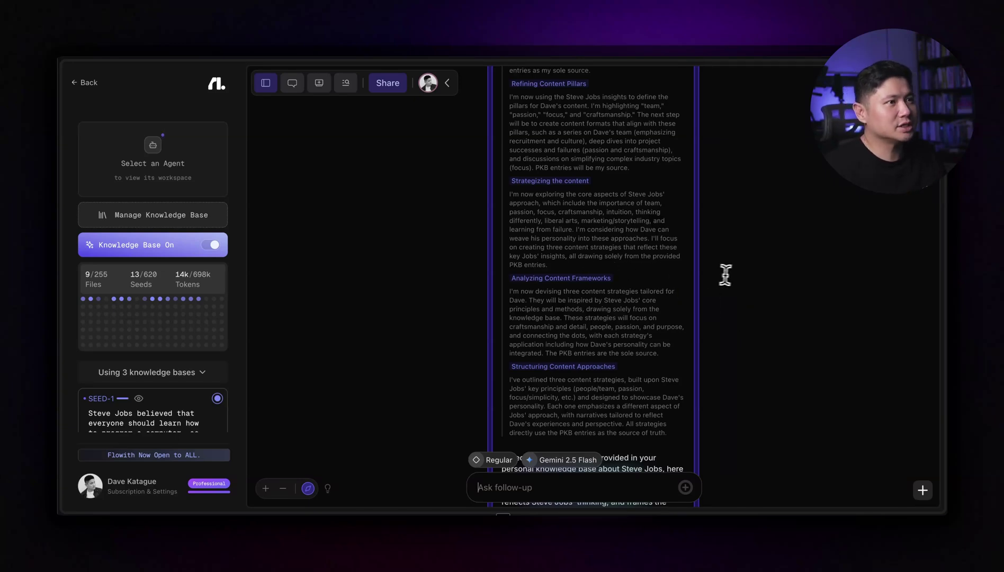
scroll(736, 275, up, 4)
scroll(736, 275, up, 6)
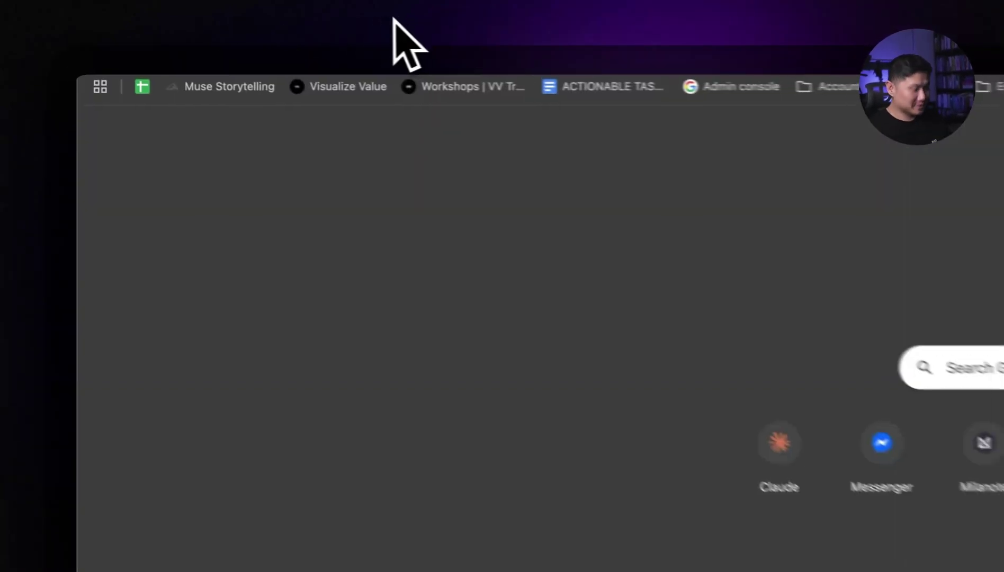
Reopen flowith.io and turn on Agent Mode with the three knowledge bases enabled
text(fl)
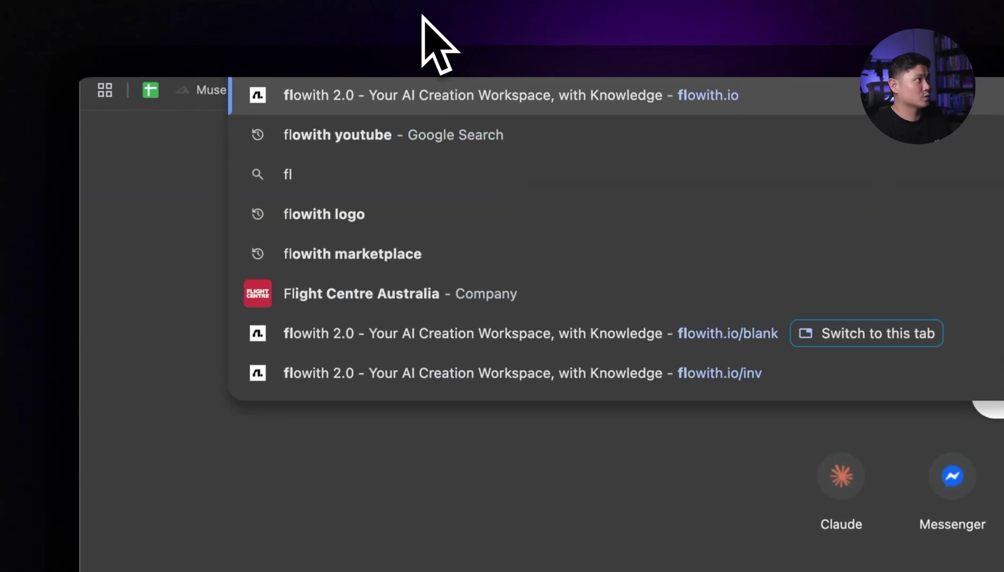
key(Return)
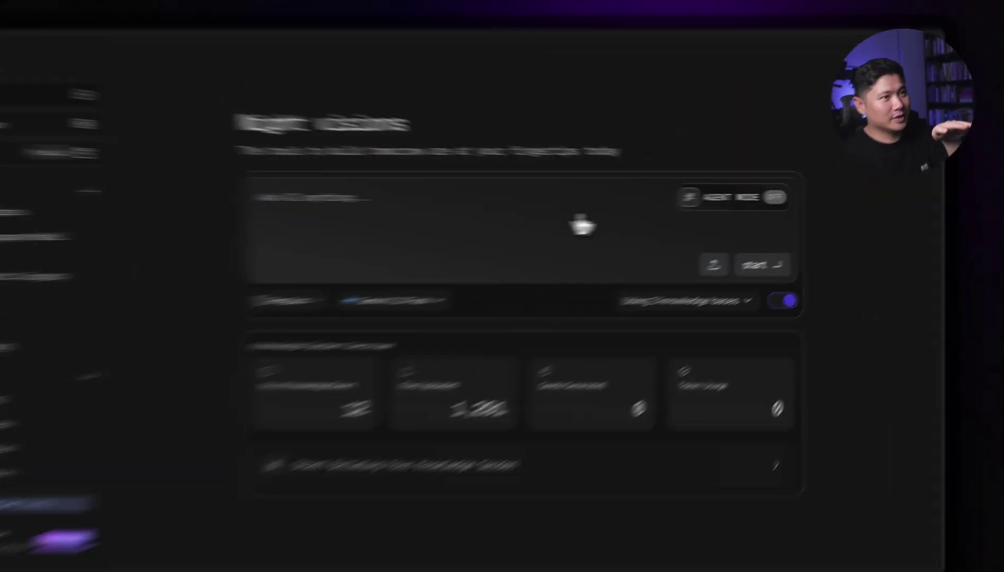
click(763, 202)
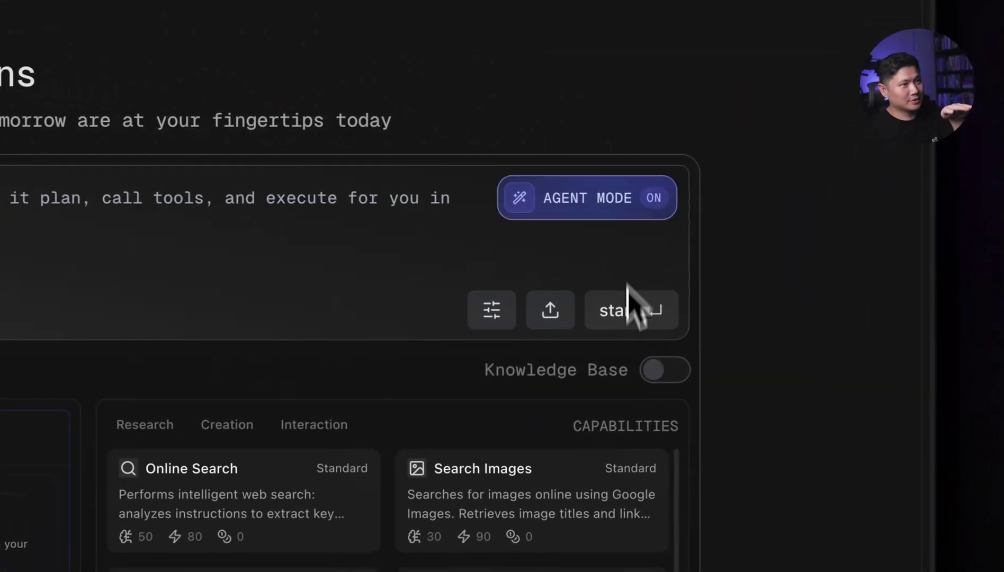
click(782, 303)
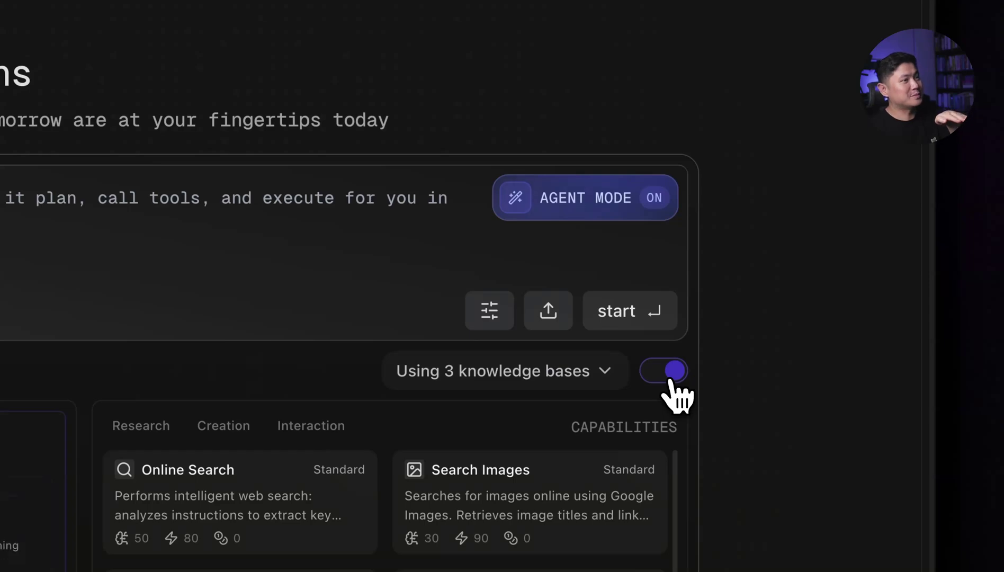